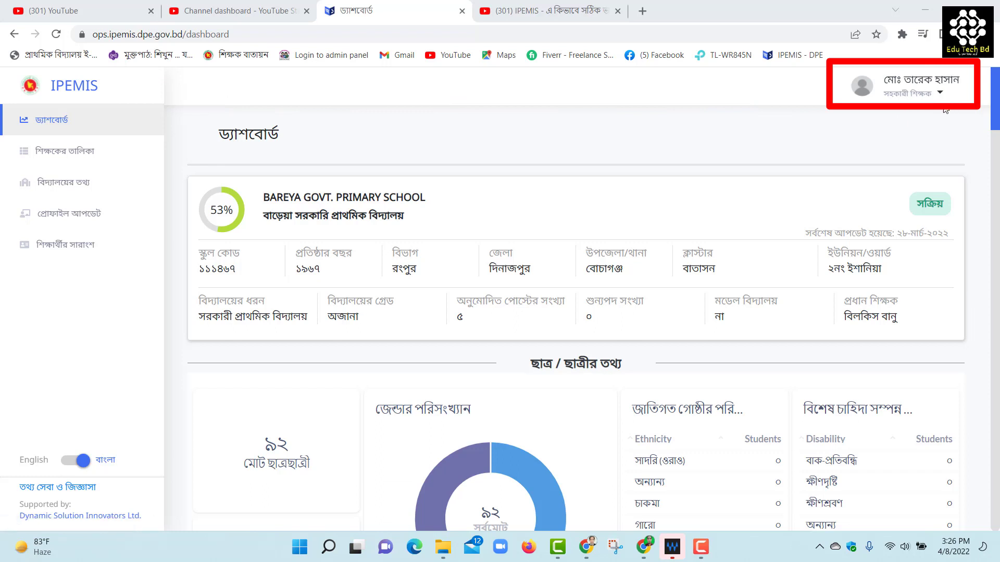
Open শিক্ষকের তালিকা and check a teacher card's ম্যানেজ options, closing them without choosing one
click(73, 155)
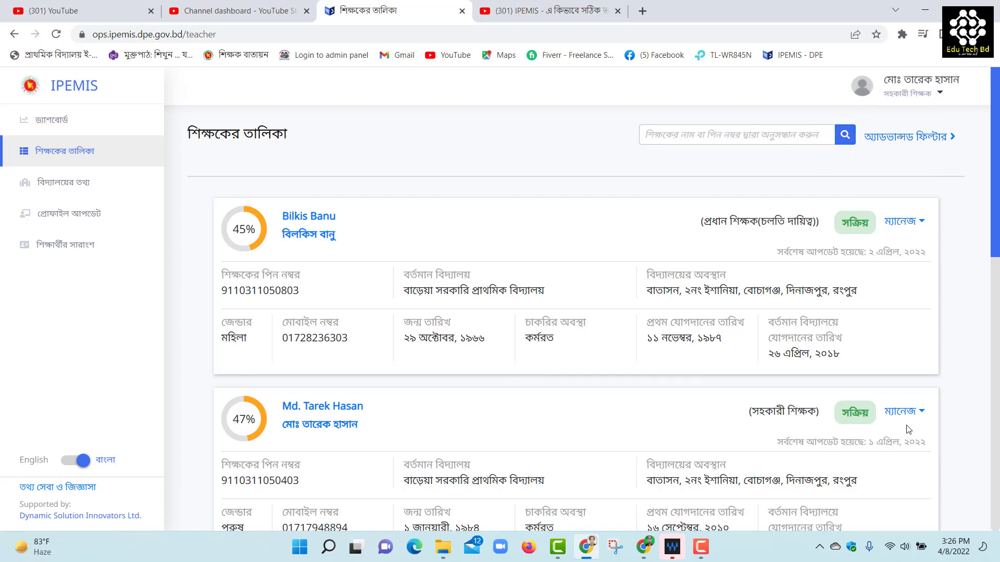
click(916, 416)
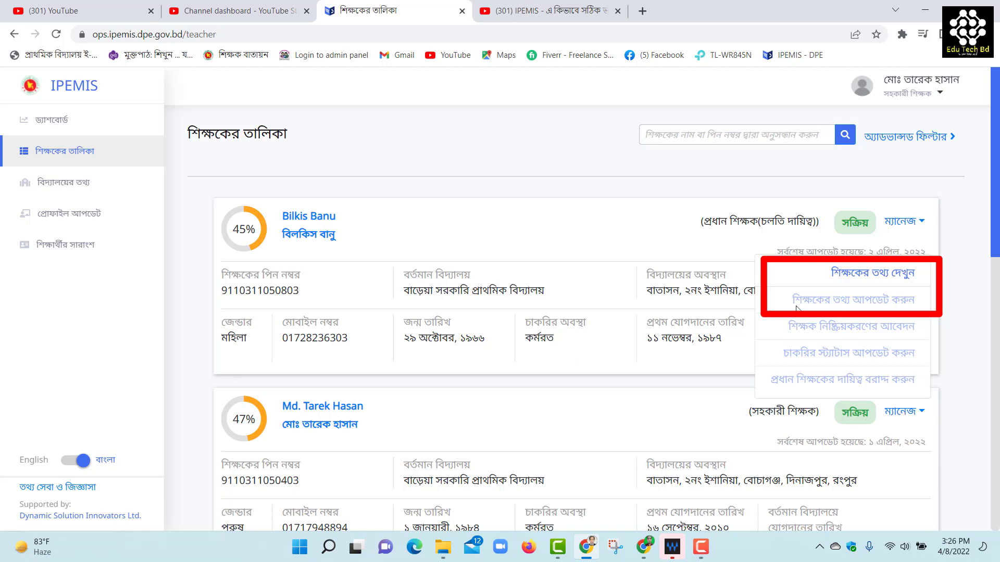
click(602, 229)
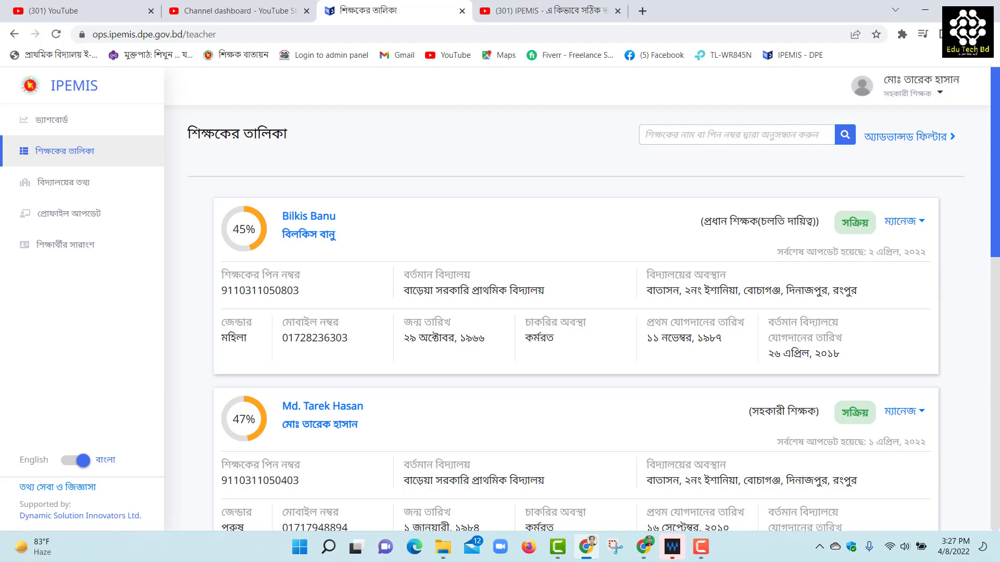
Sign out, then open the assistant teacher's শিক্ষকের তথ্য আপডেট করুন page from the teacher list
click(937, 97)
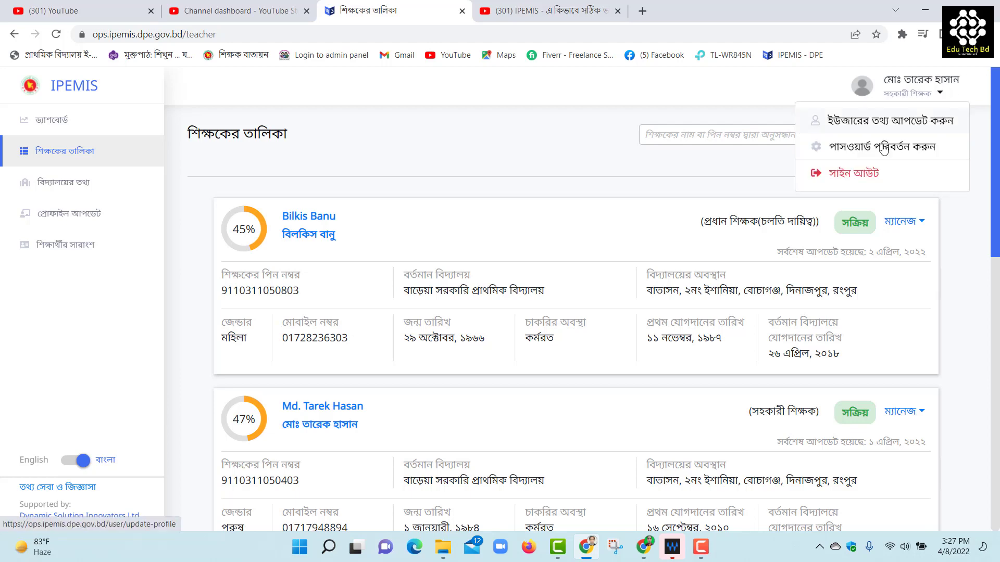
click(851, 175)
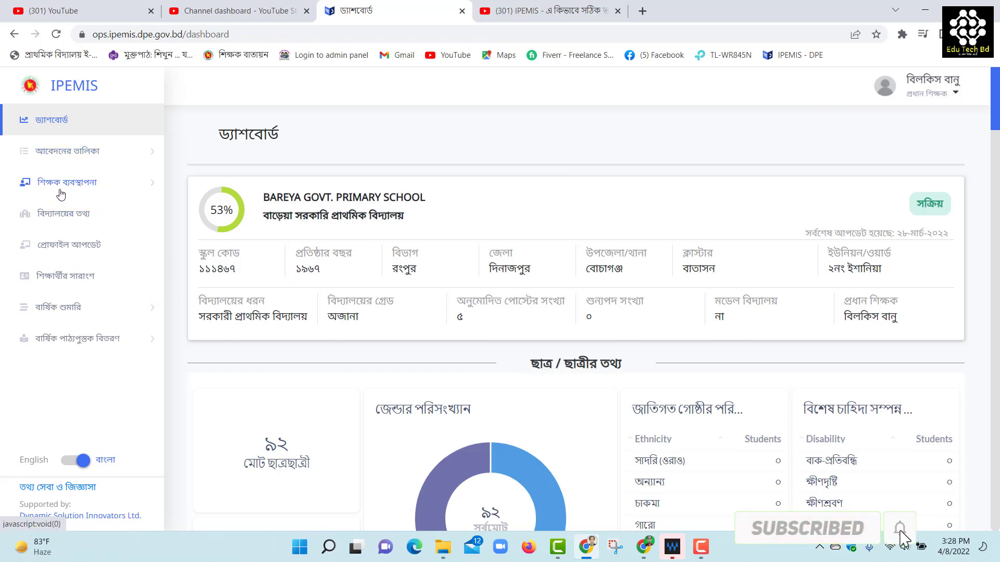
click(77, 188)
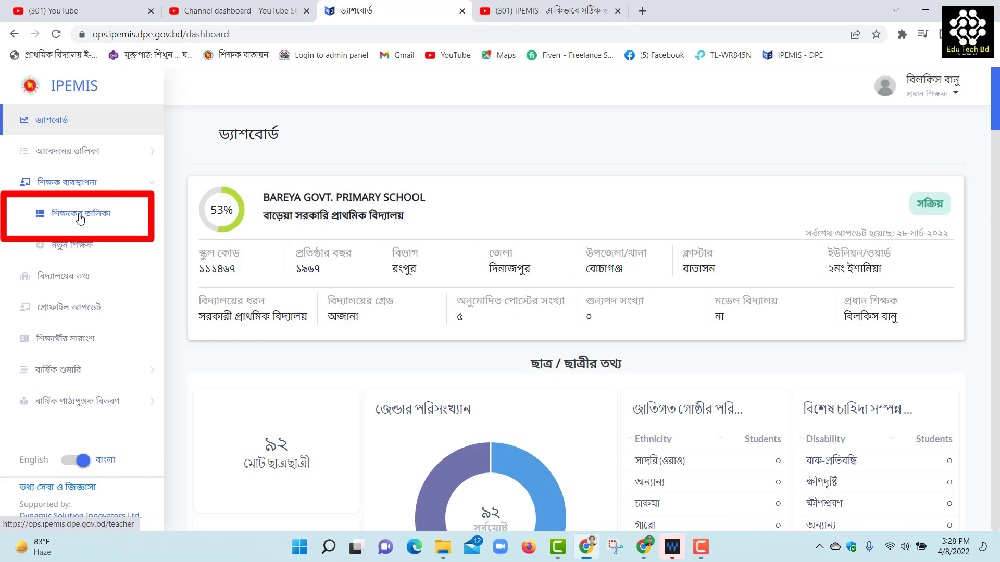
click(79, 218)
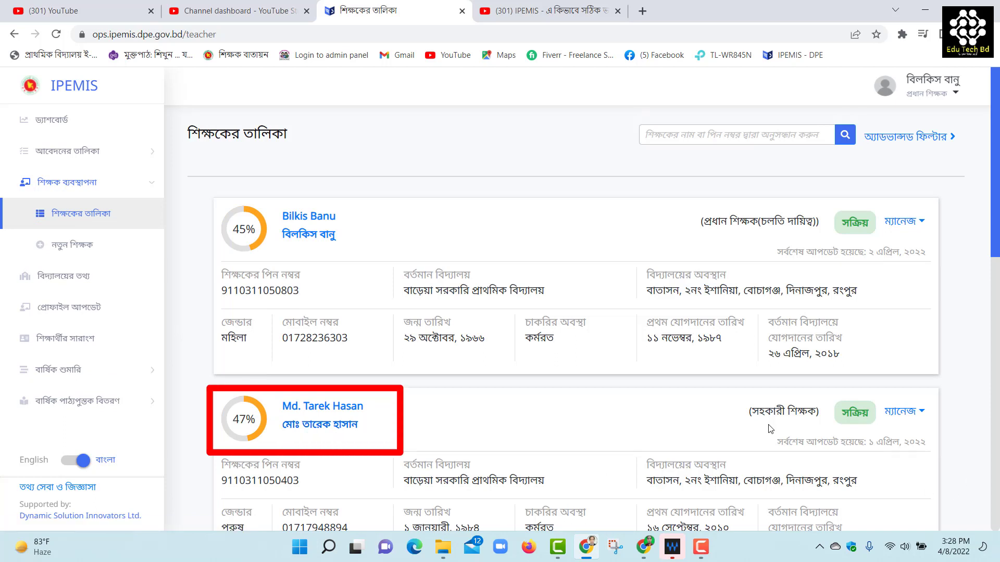
click(916, 415)
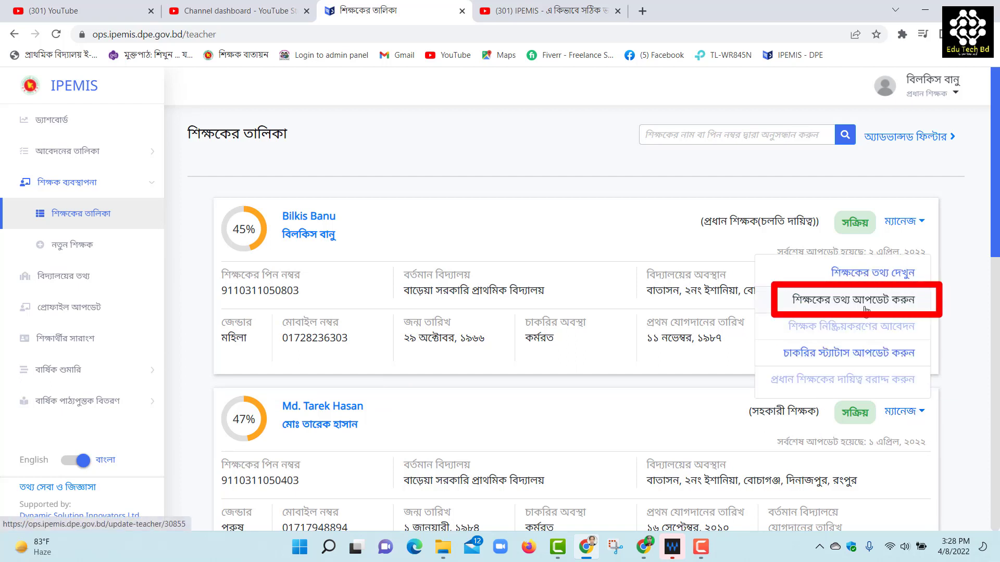
click(838, 304)
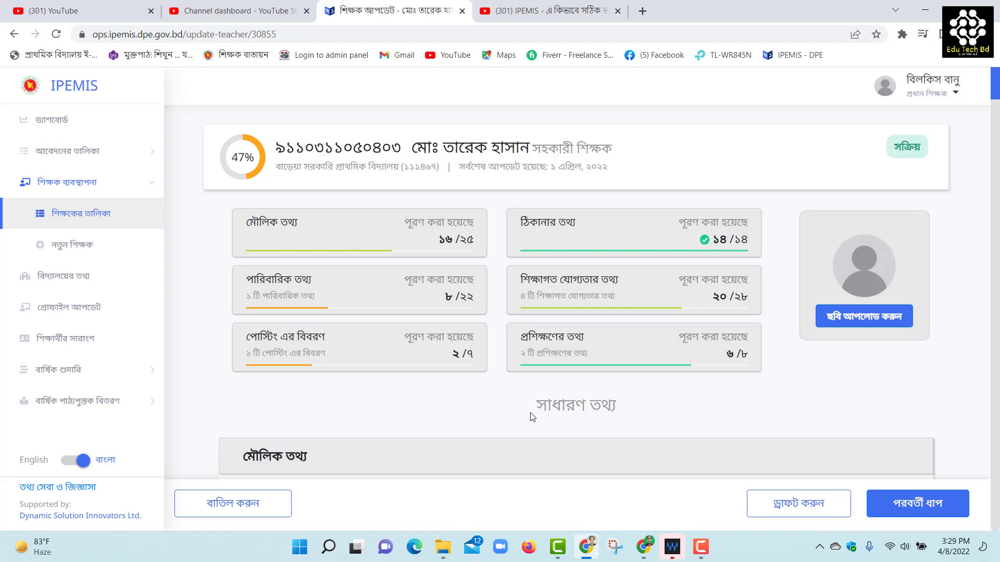
Start uploading the teacher's profile photo with ছবি আপলোড করুন
click(846, 323)
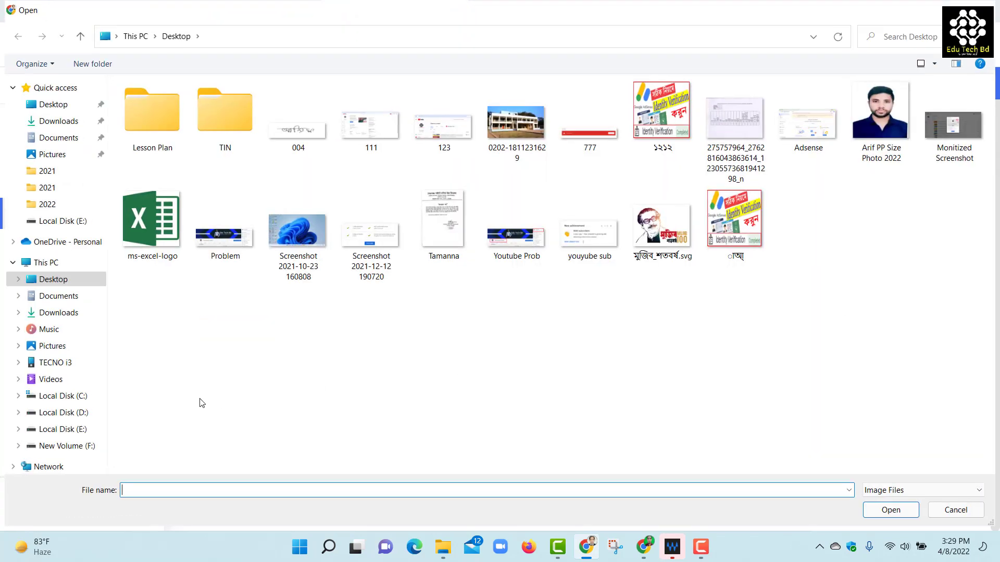
Pick the green-background photo from the Passport Pic folder, crop it, and set it as the profile photo
click(99, 429)
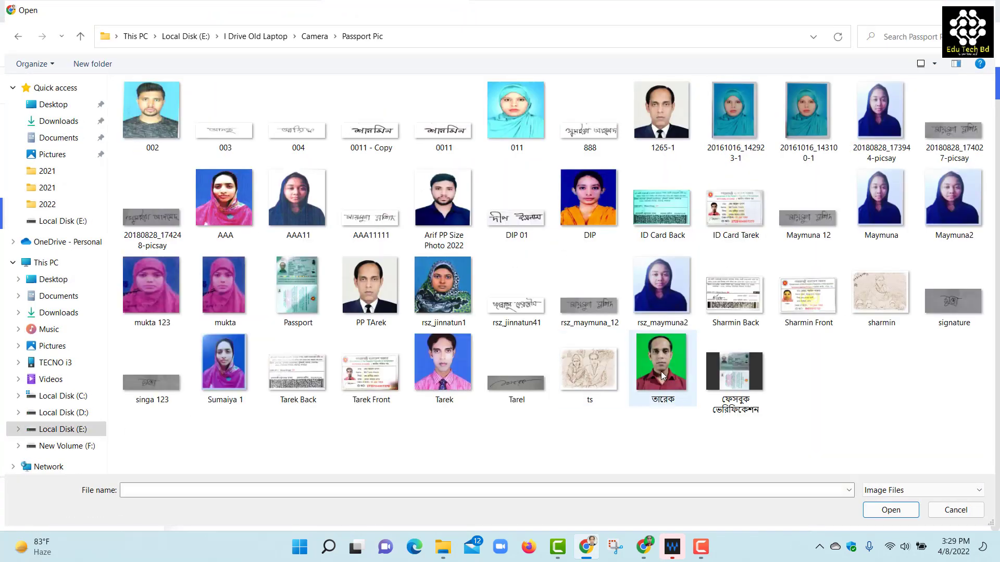
click(661, 371)
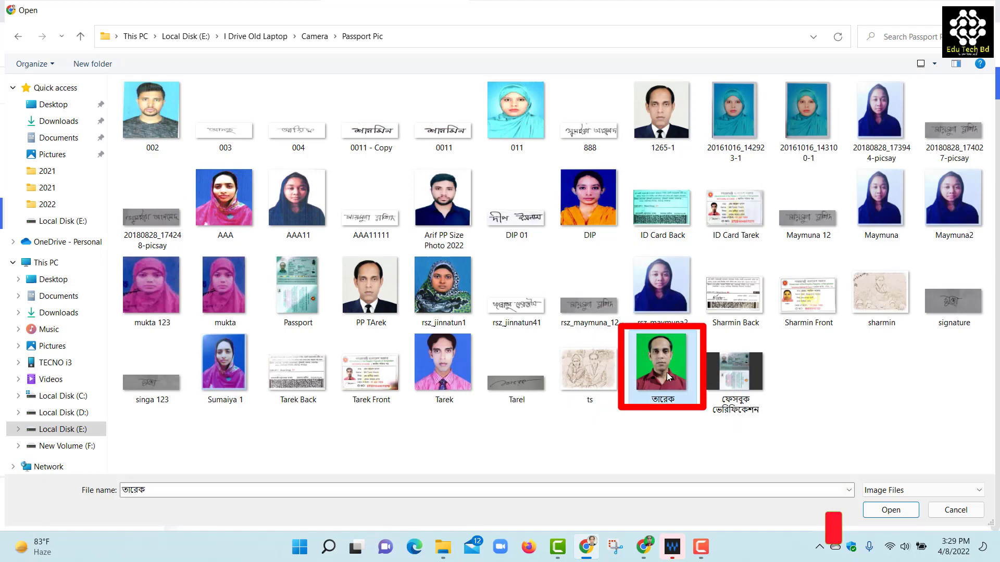
click(911, 514)
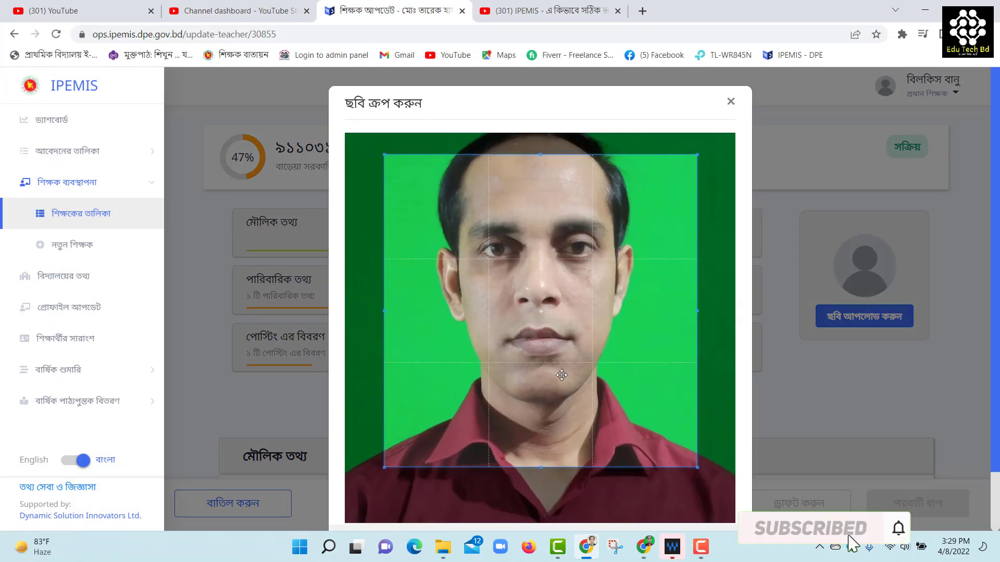
drag(559, 355, 558, 353)
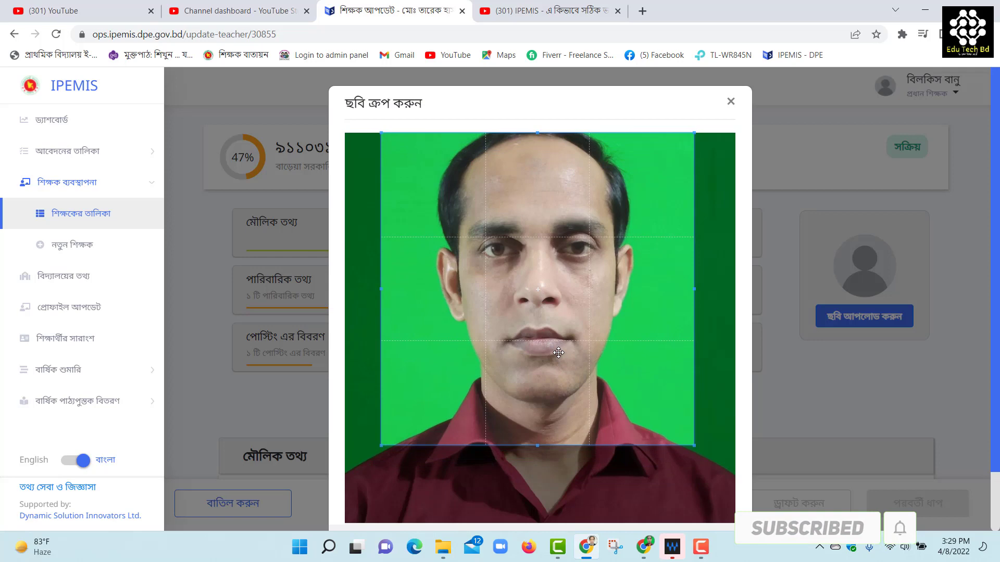
scroll(557, 353, down, 2)
drag(694, 377, 738, 415)
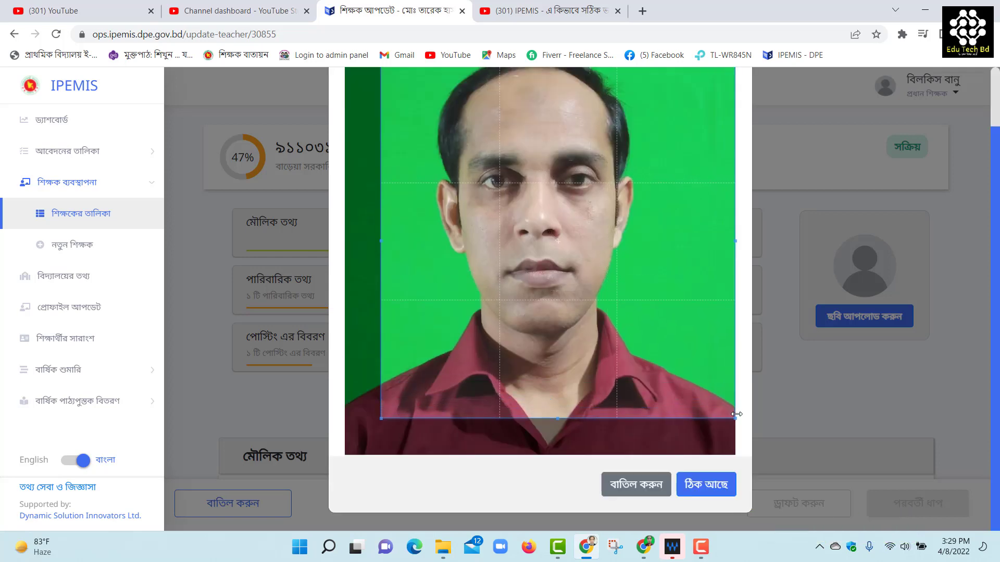
drag(387, 420, 345, 454)
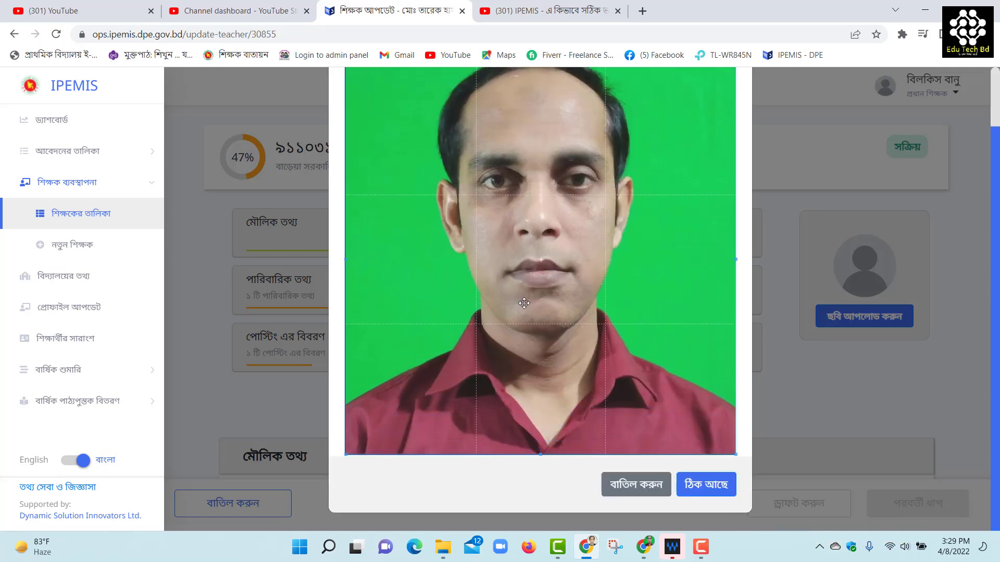
click(699, 486)
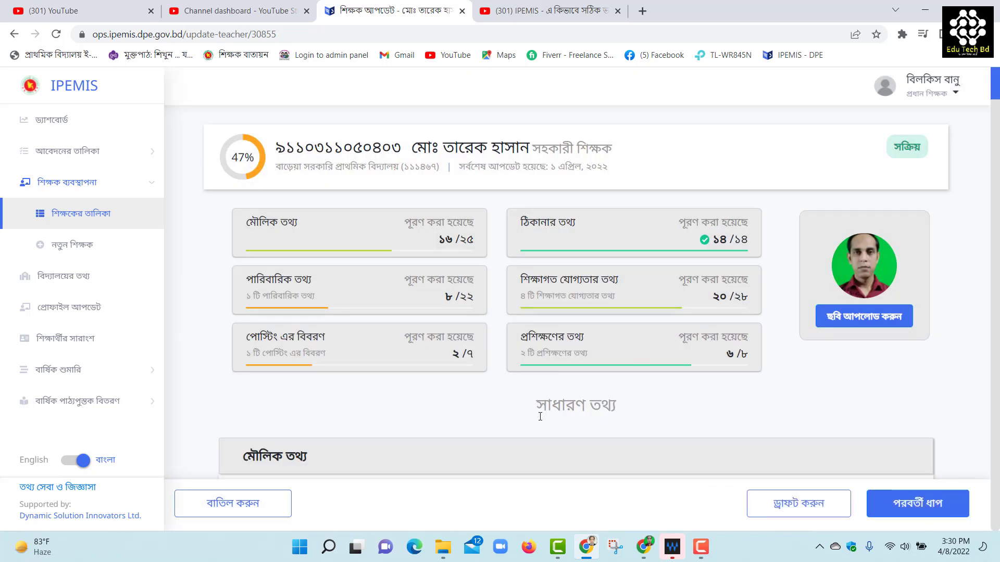
scroll(469, 417, down, 5)
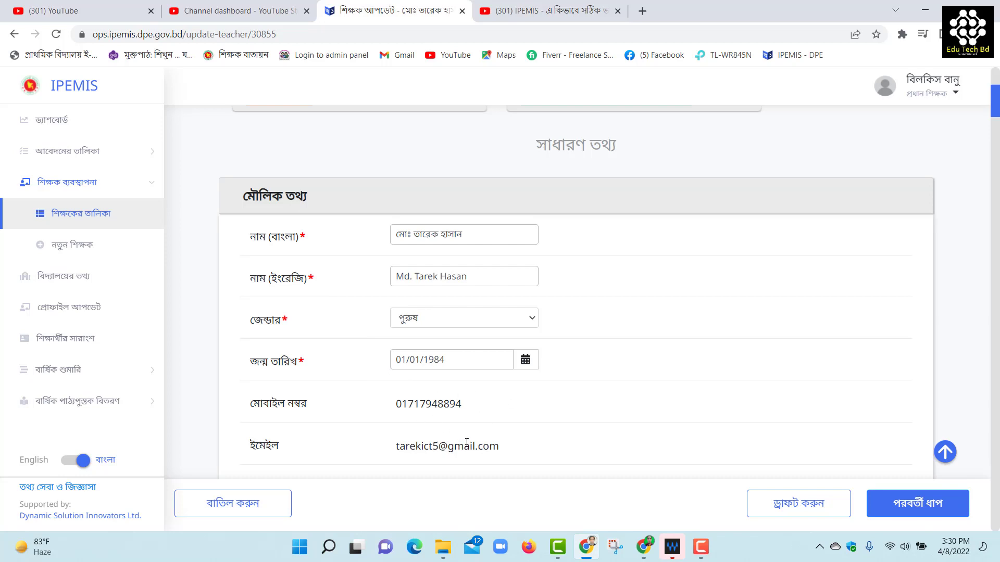
Set appointment type to সরাসরি and appointment quota to সাধারণ কোটা
scroll(492, 411, down, 5)
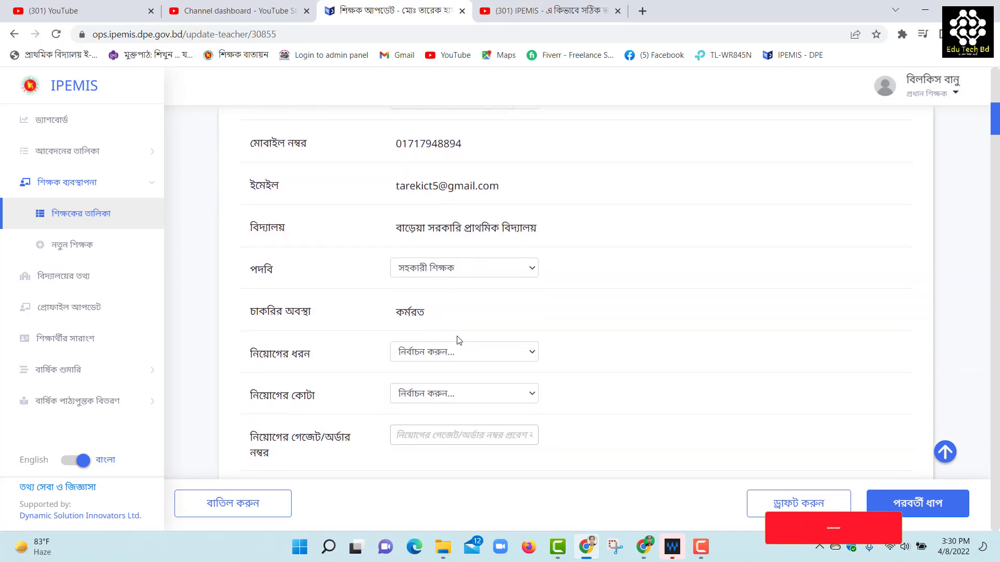
click(435, 352)
click(422, 383)
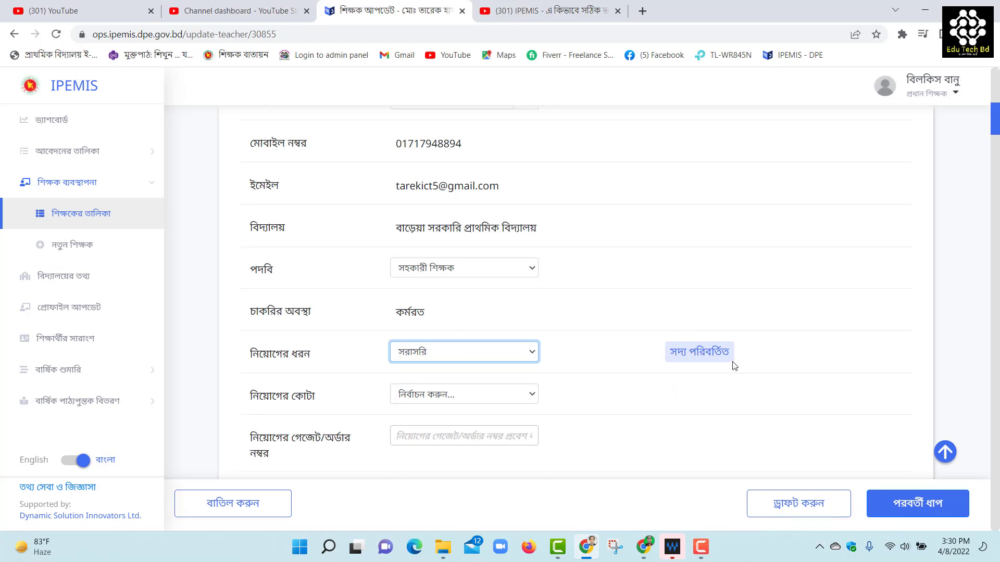
click(434, 399)
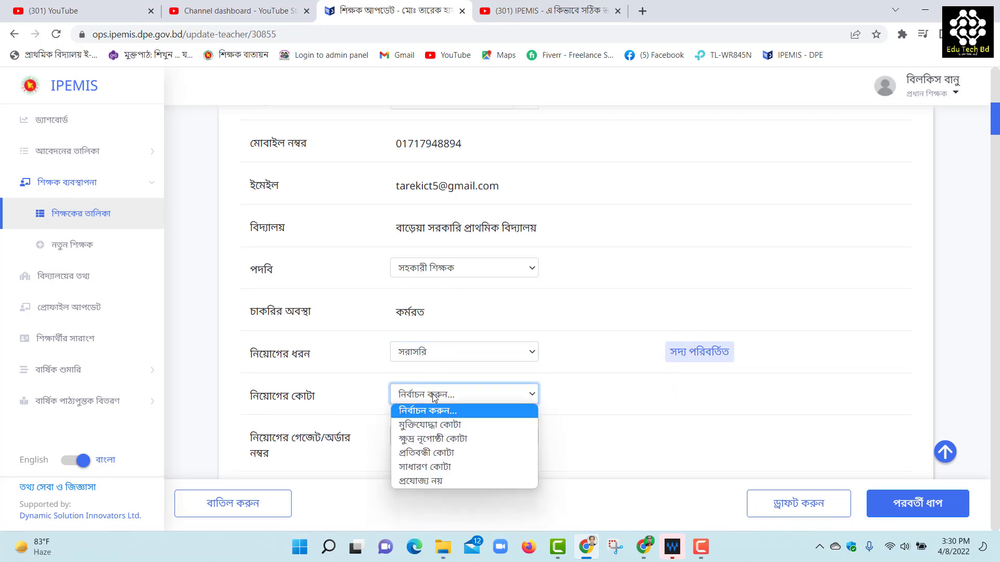
click(432, 467)
Leave the order date blank and begin uploading the appointment order copy
scroll(363, 326, down, 2)
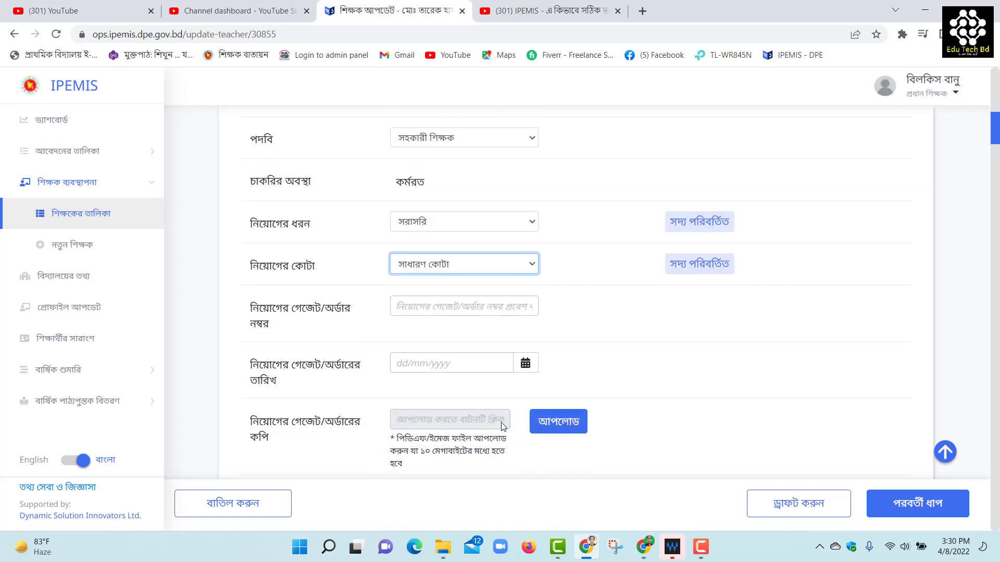
click(423, 306)
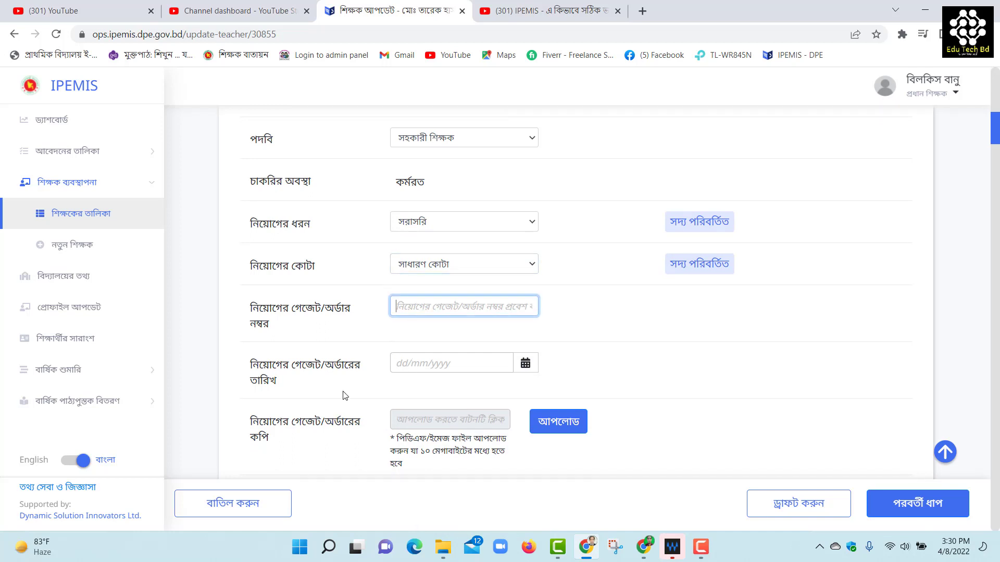
click(525, 364)
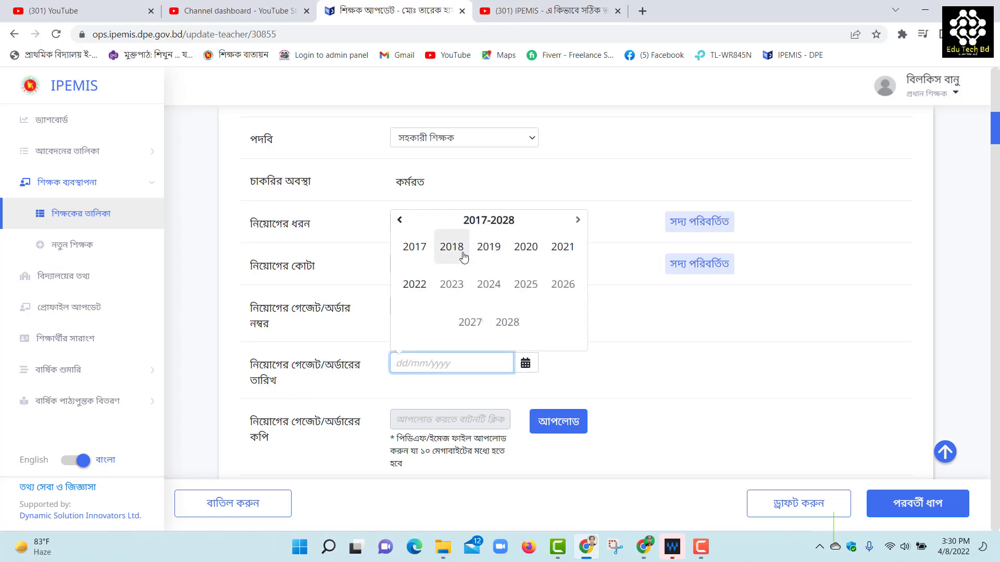
click(578, 374)
scroll(495, 411, down, 3)
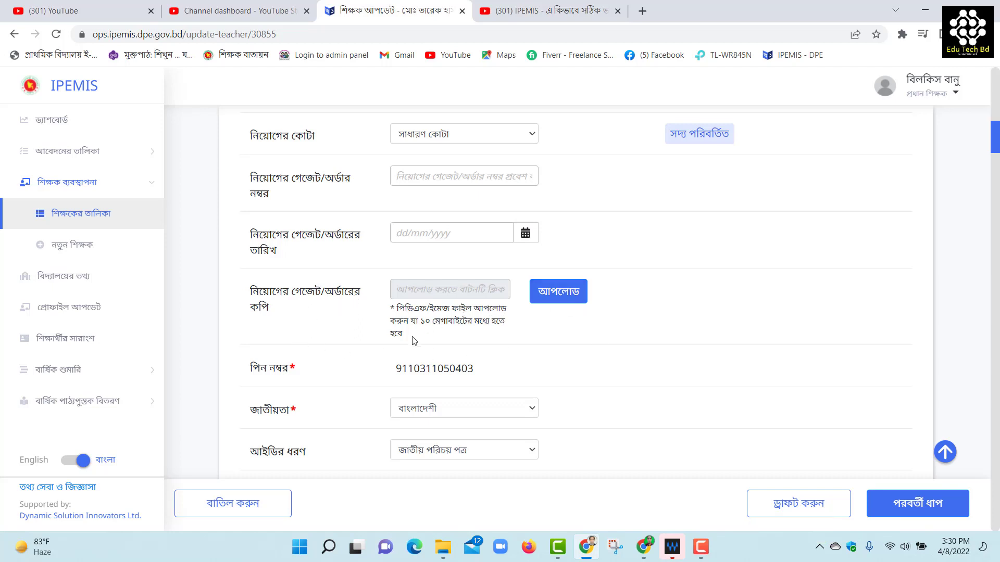
click(559, 294)
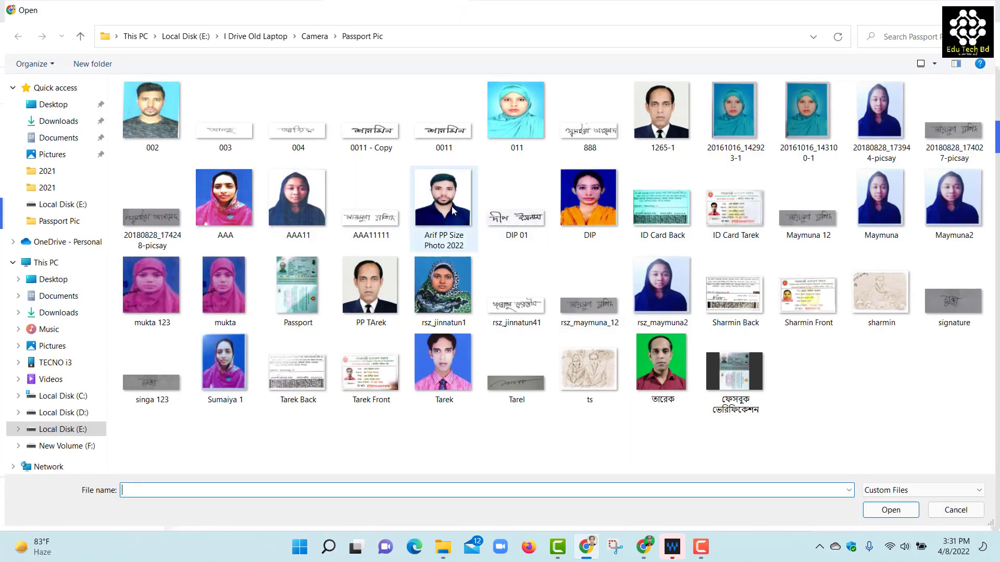
Cancel the order-copy upload, leave the ID type unchanged, and set speciality to প্রযোজ্য নয়
click(984, 7)
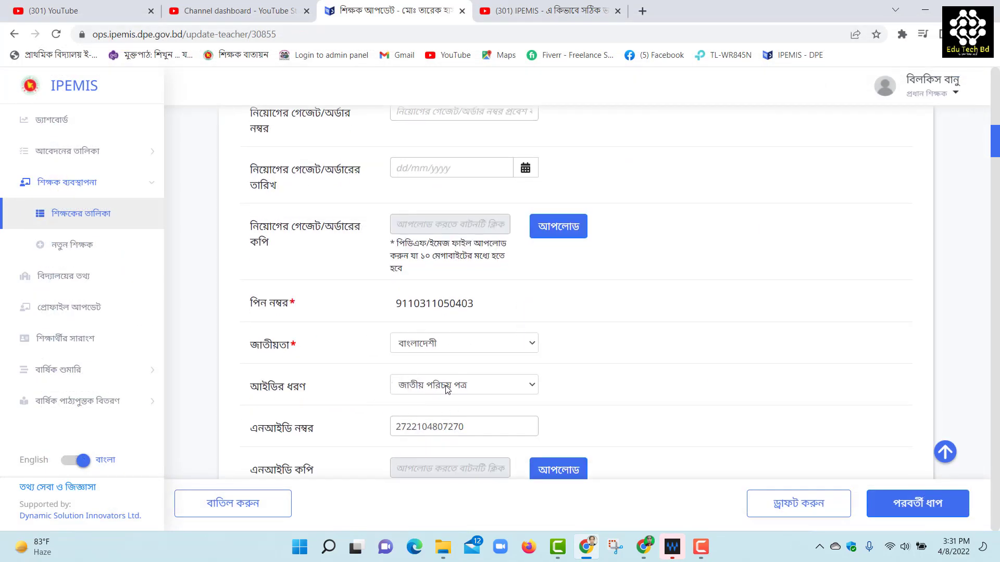
click(510, 391)
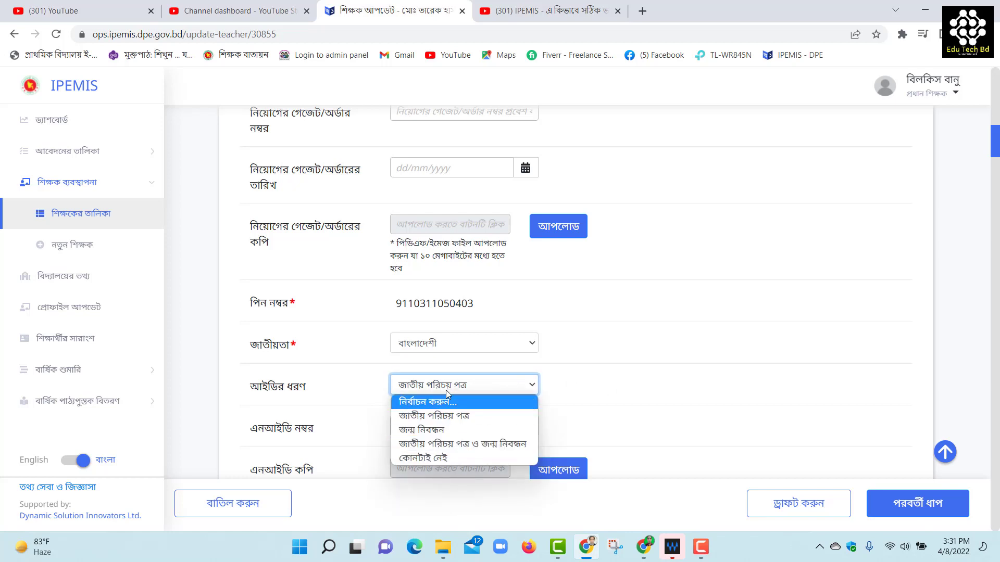
click(563, 384)
scroll(566, 385, down, 2)
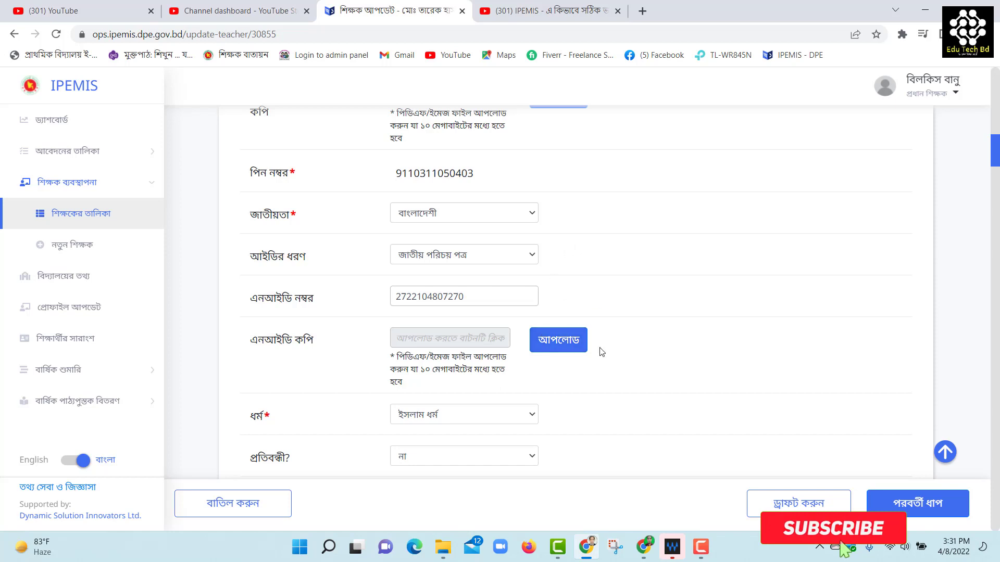
scroll(540, 391, down, 2)
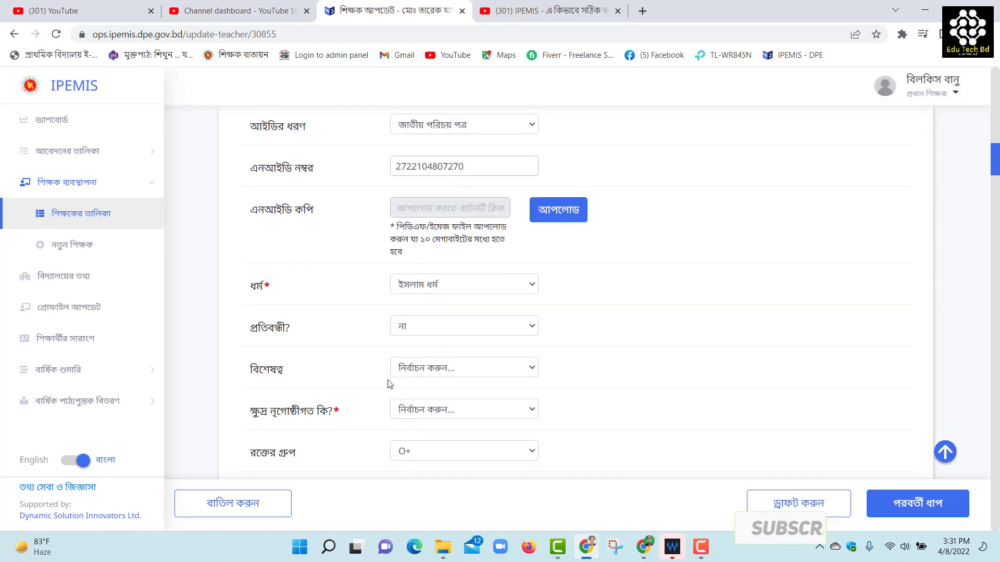
click(416, 370)
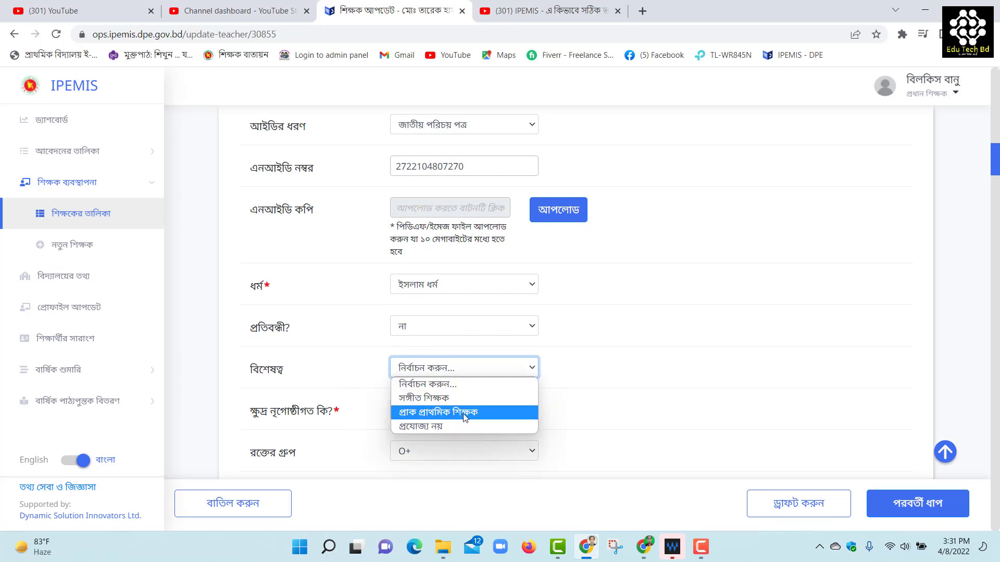
click(437, 425)
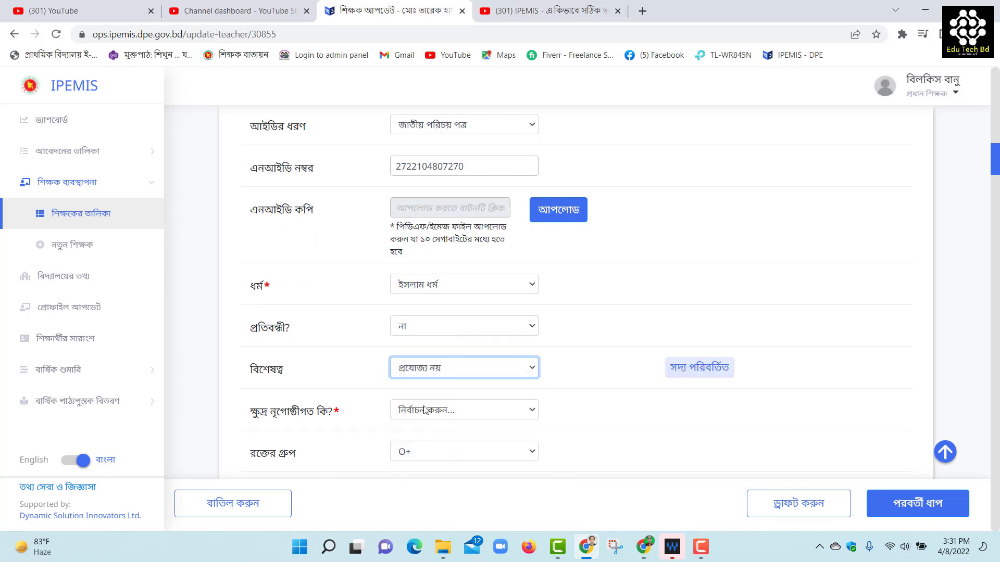
Set ক্ষুদ্র নৃগোষ্ঠী to না and upload Tarel.jpg as the signature
scroll(576, 379, down, 1)
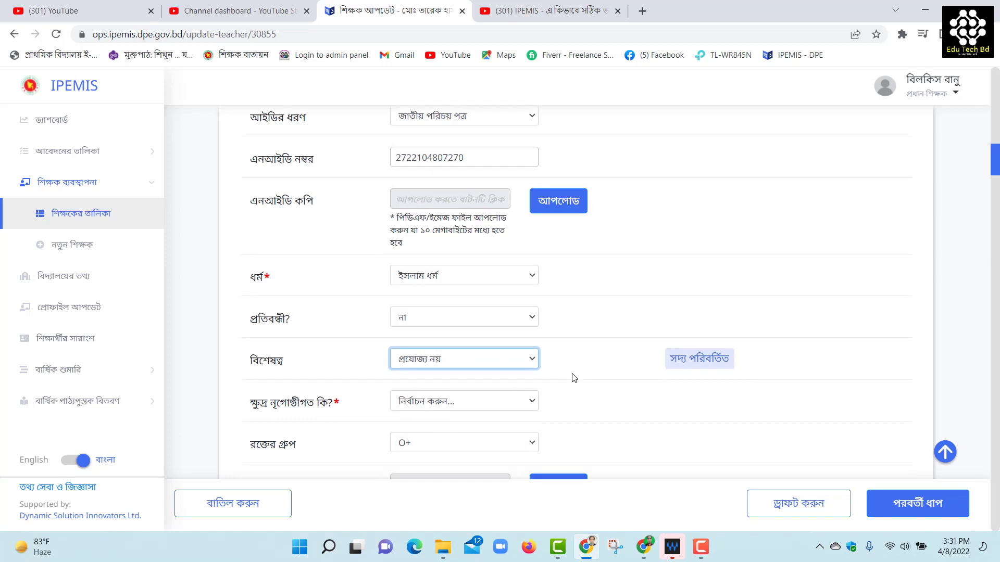
click(440, 347)
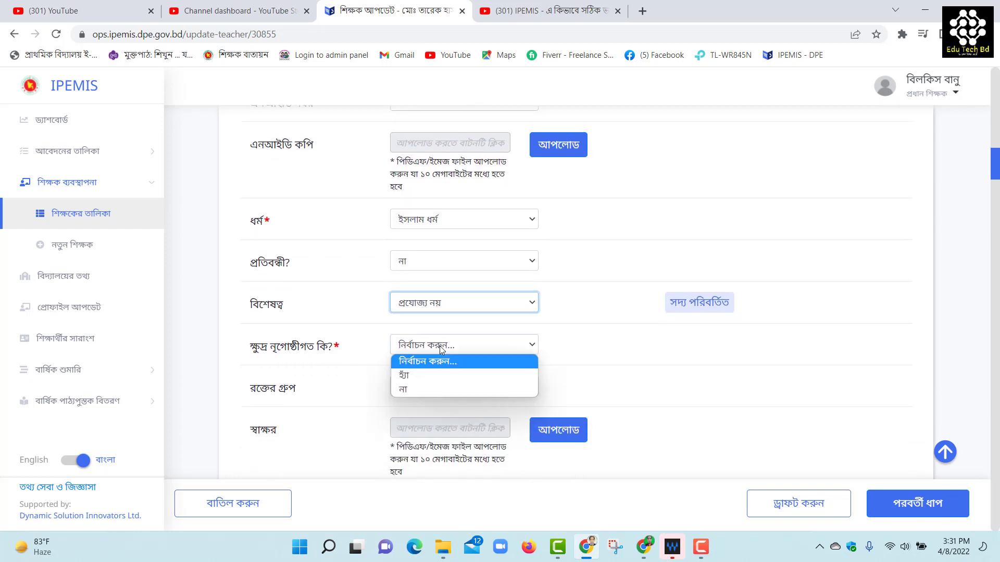
click(419, 389)
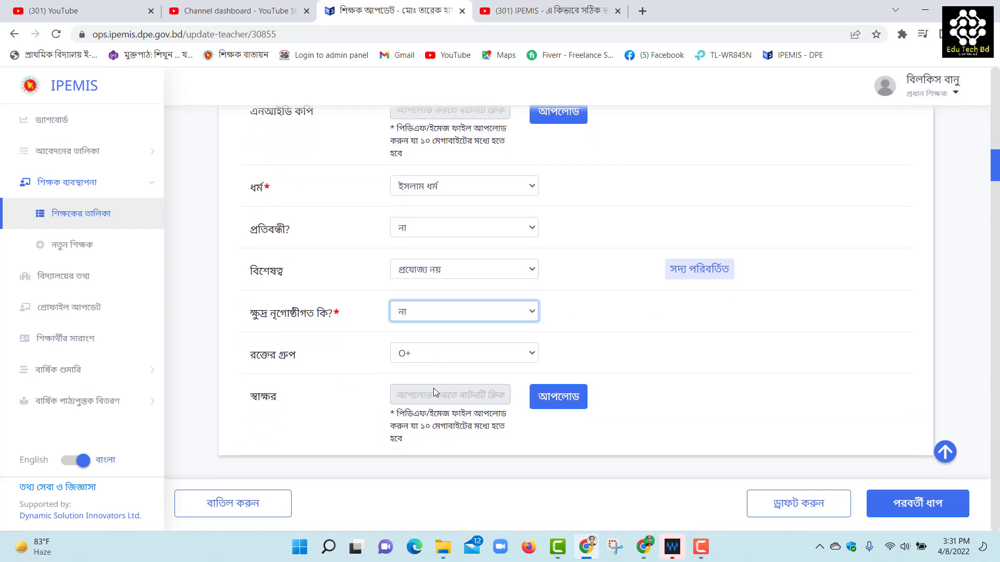
scroll(449, 390, down, 2)
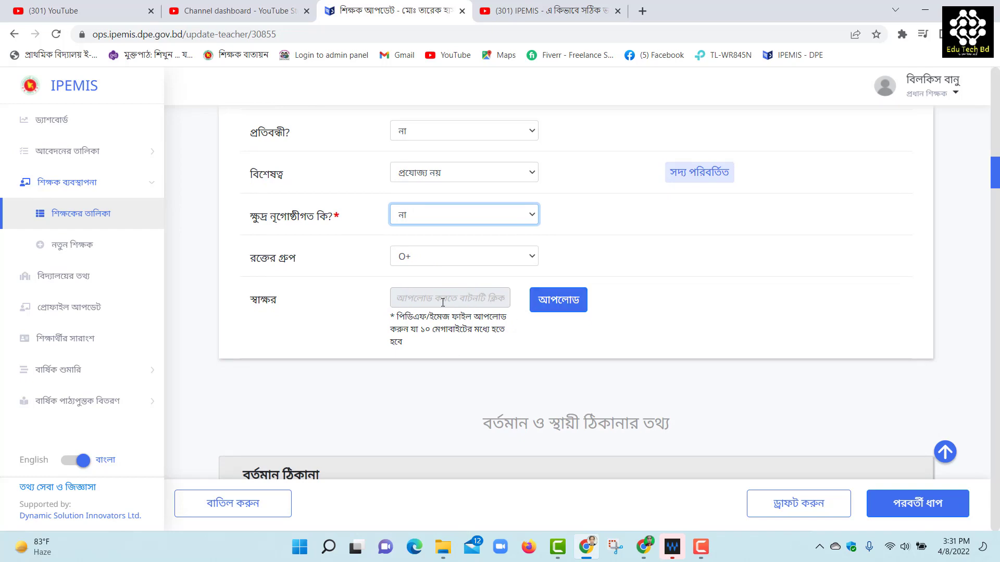
click(551, 304)
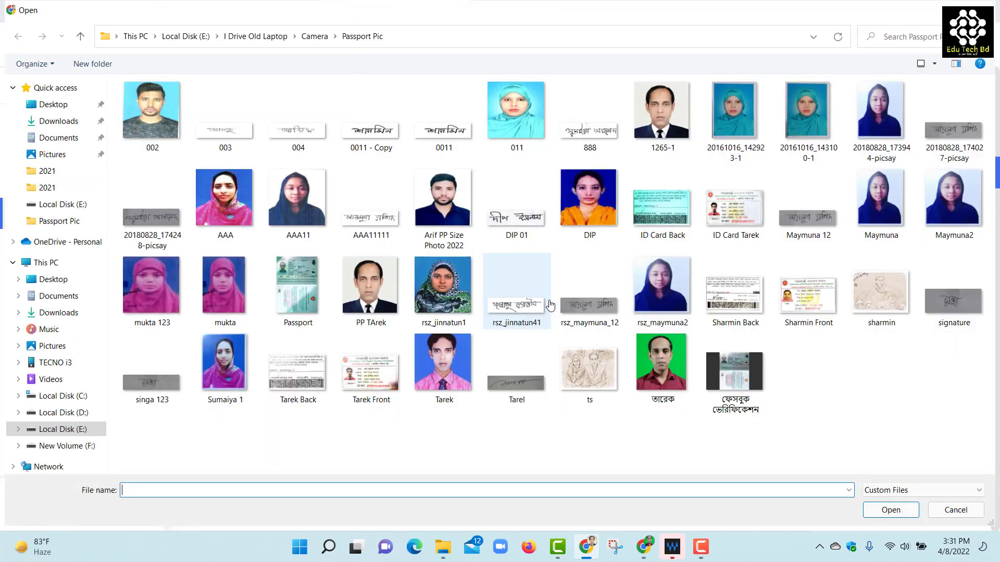
click(517, 381)
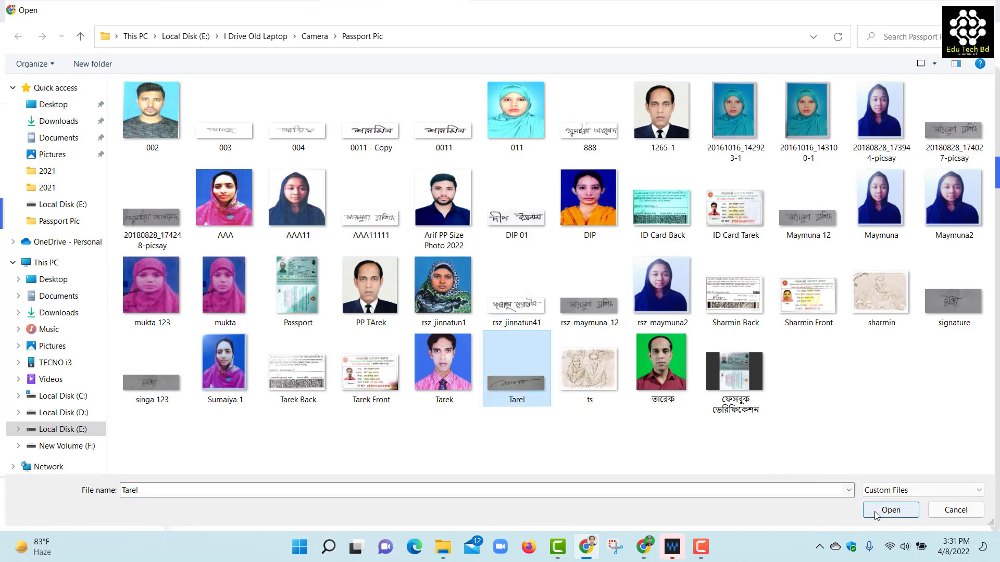
click(891, 510)
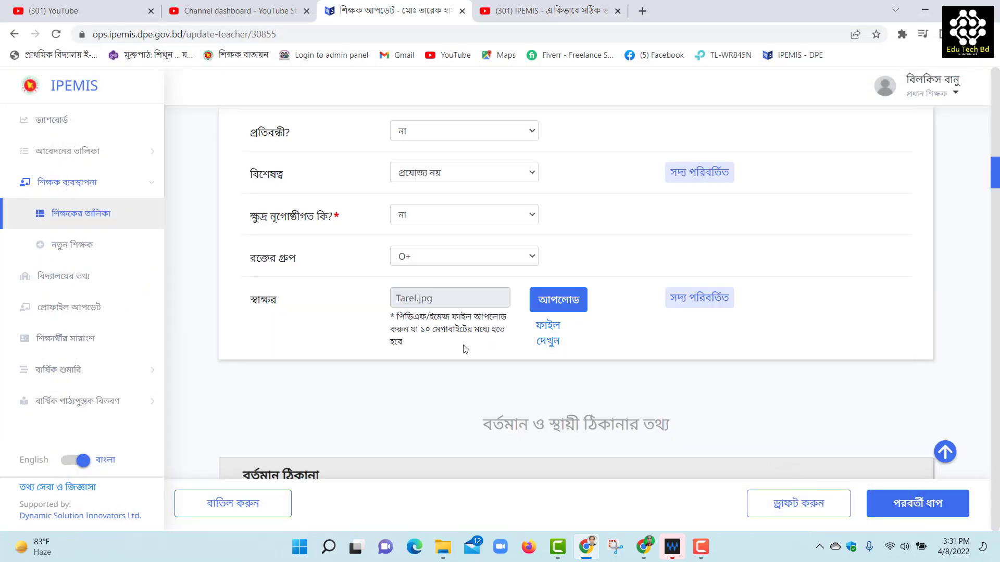
Confirm postal code 5216 and tick permanent address same as present address
scroll(487, 353, down, 4)
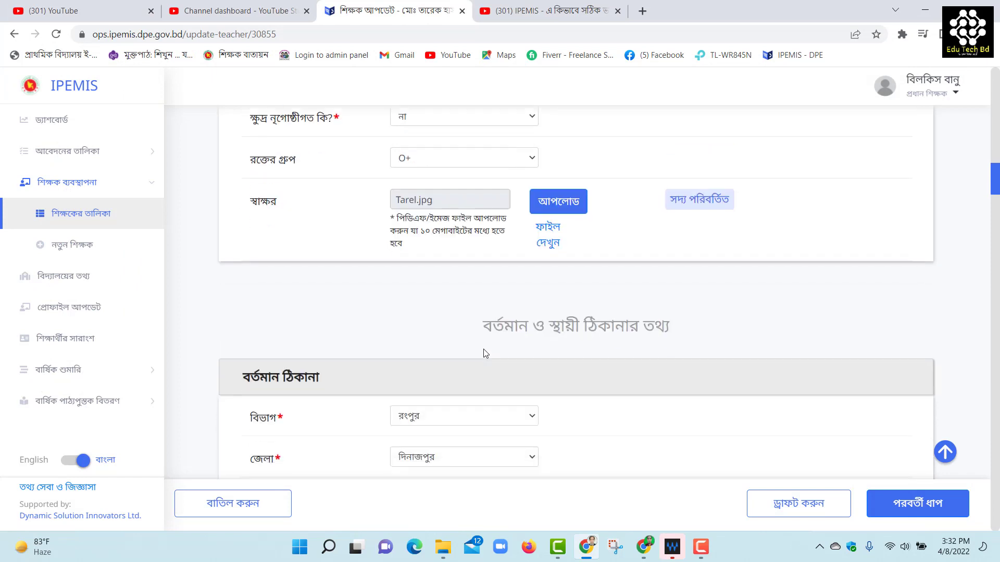
scroll(484, 354, down, 3)
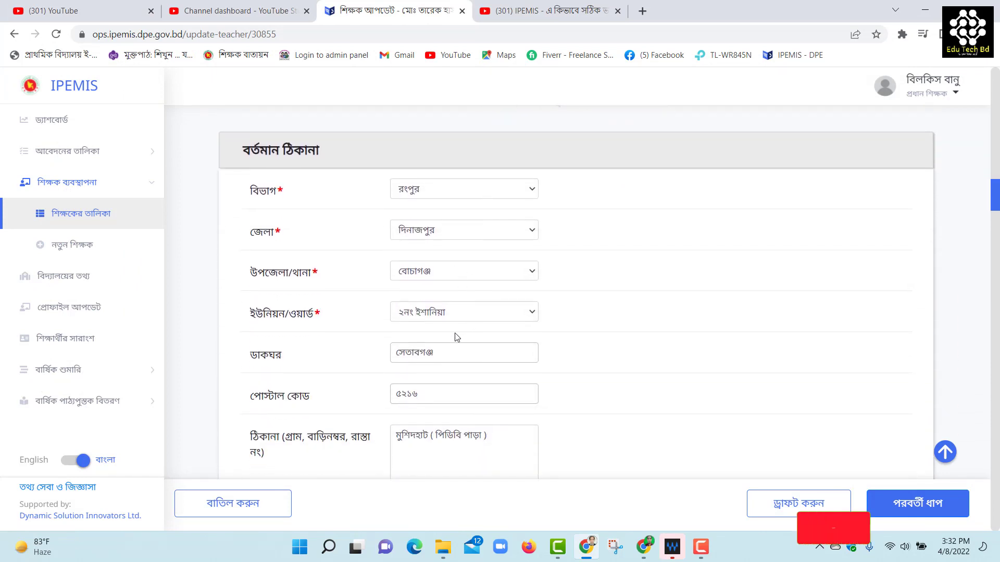
scroll(416, 321, down, 2)
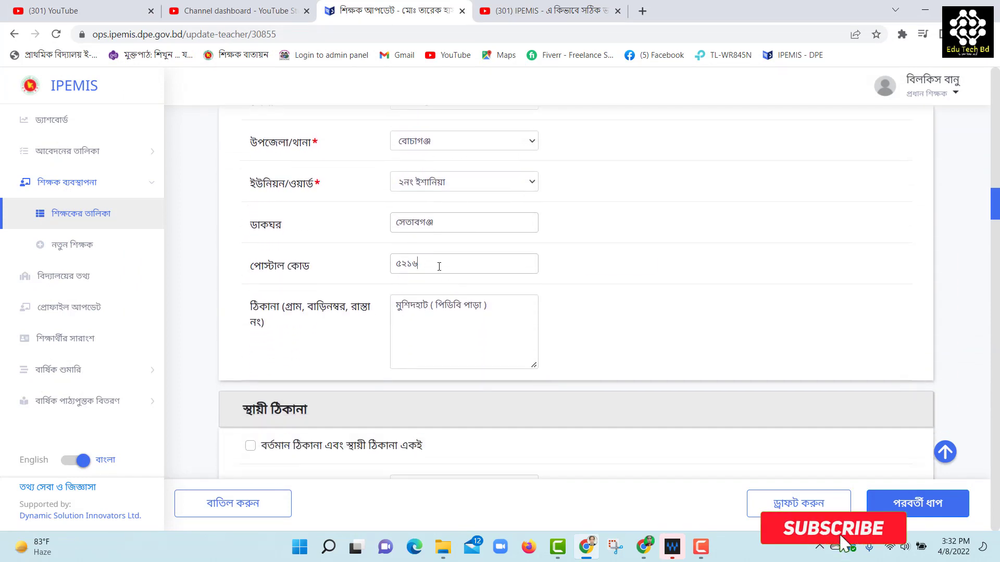
scroll(458, 289, down, 1)
scroll(528, 337, down, 1)
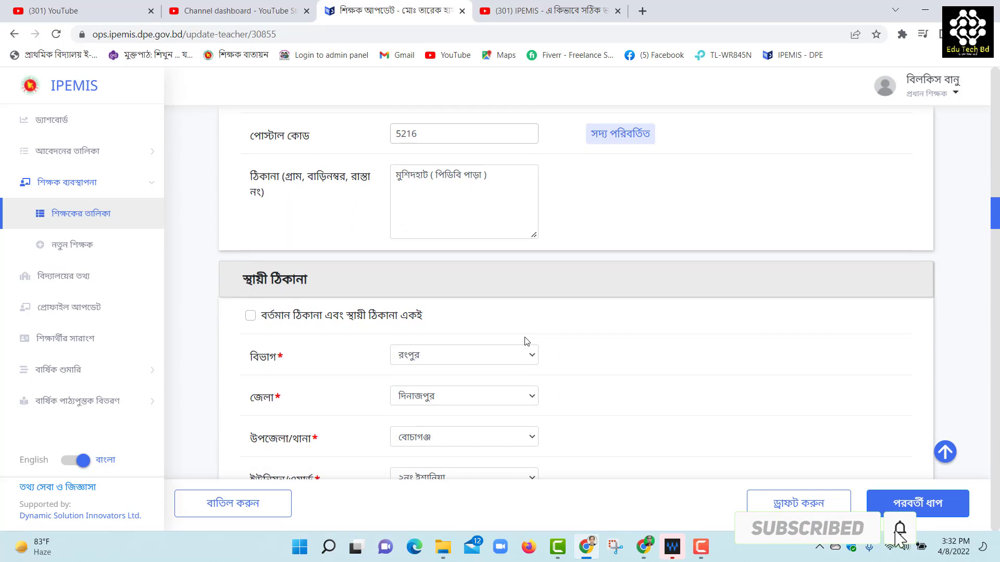
click(250, 316)
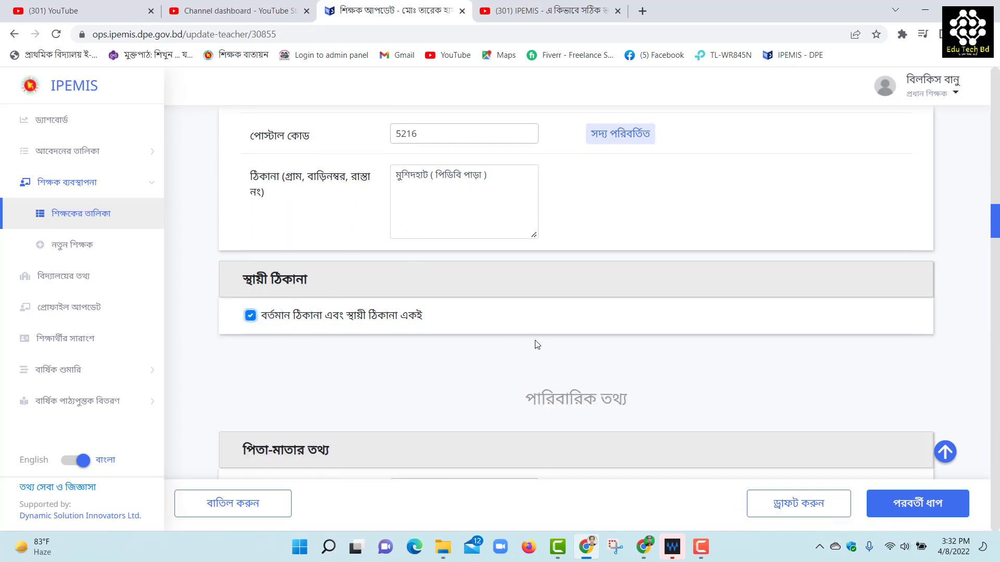
scroll(537, 345, down, 4)
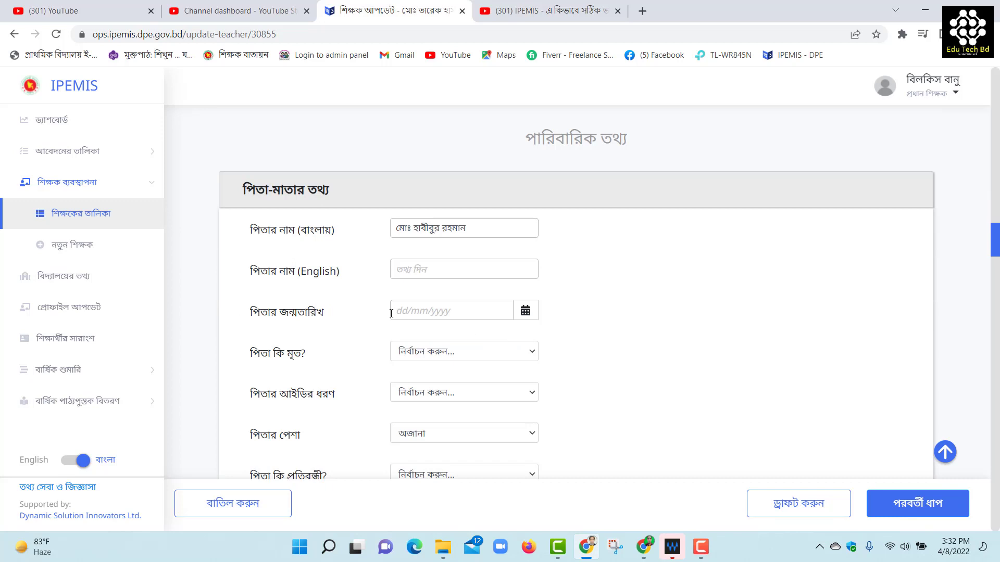
Paste the father's English name; set him not deceased, national ID, occupation অন্যান্য, not disabled
click(417, 269)
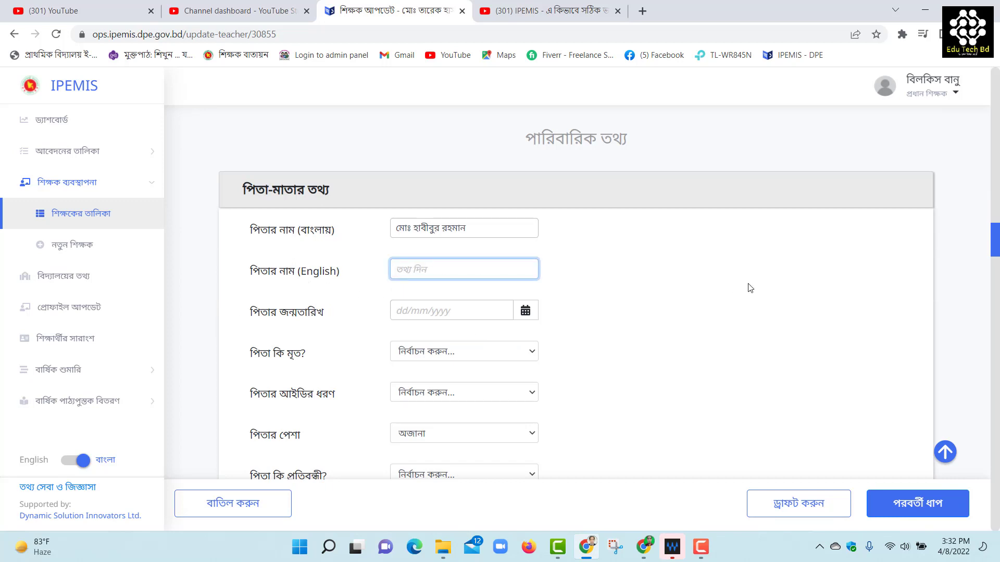
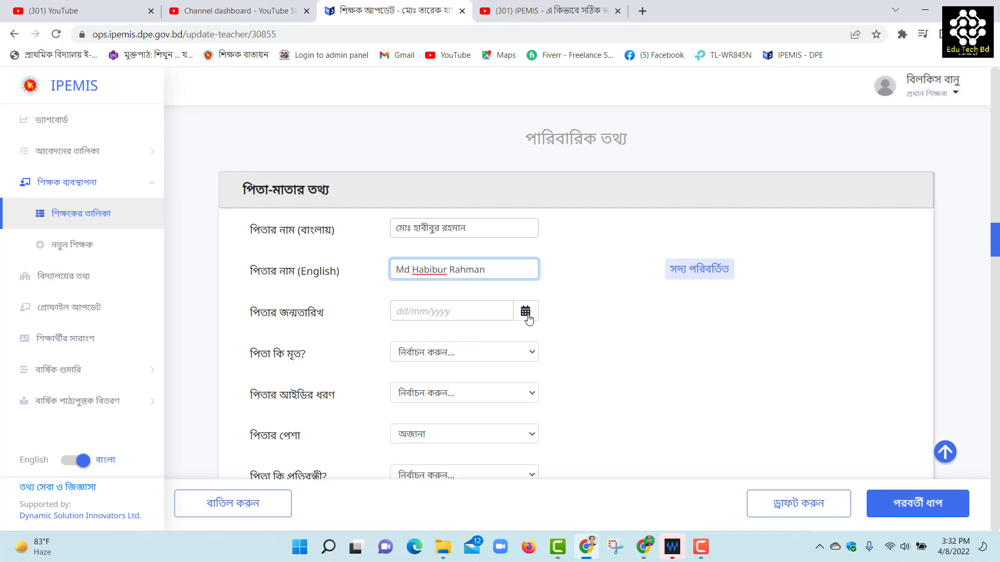
click(456, 355)
click(430, 385)
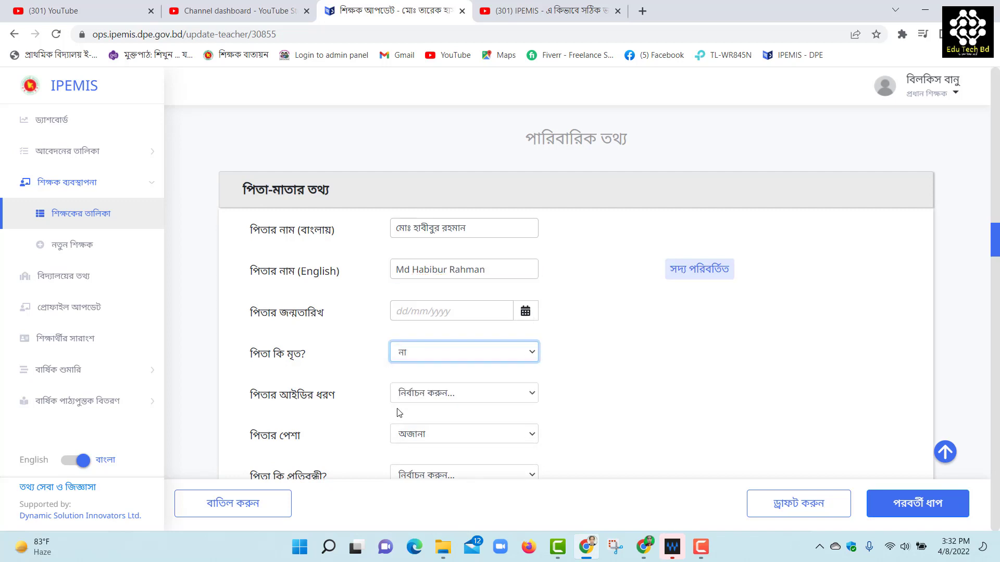
click(459, 402)
click(432, 421)
scroll(438, 393, down, 1)
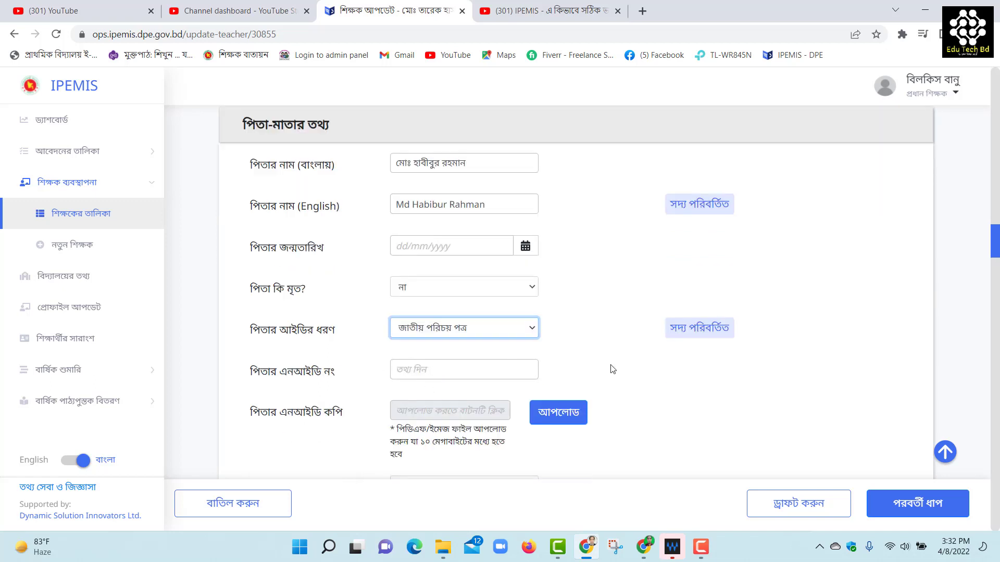
scroll(620, 359, down, 3)
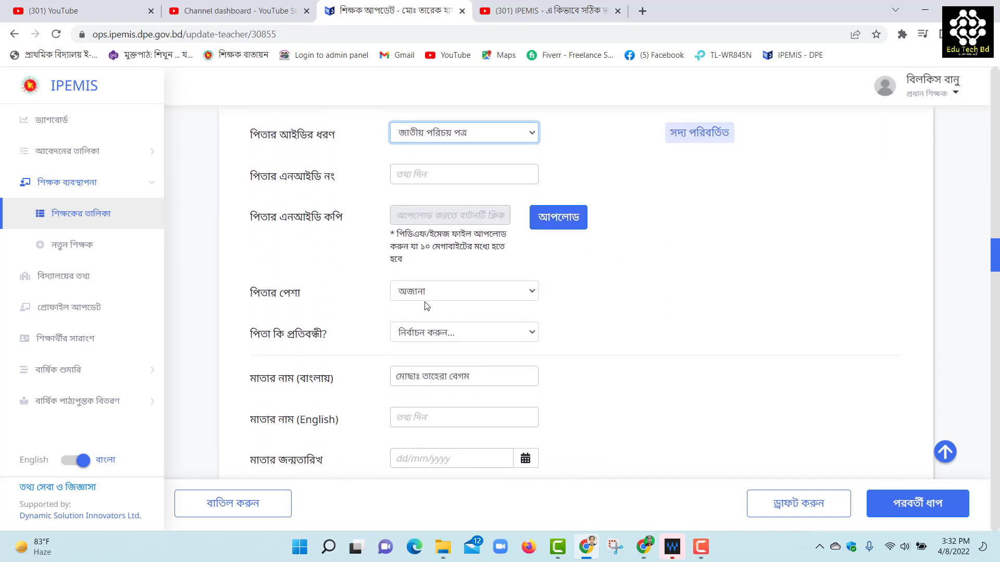
click(437, 291)
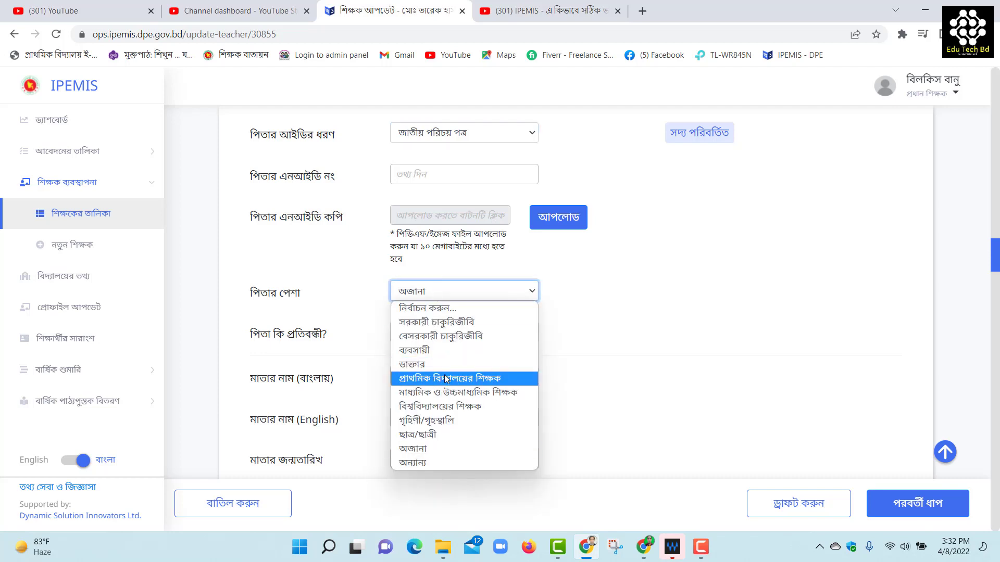
click(422, 462)
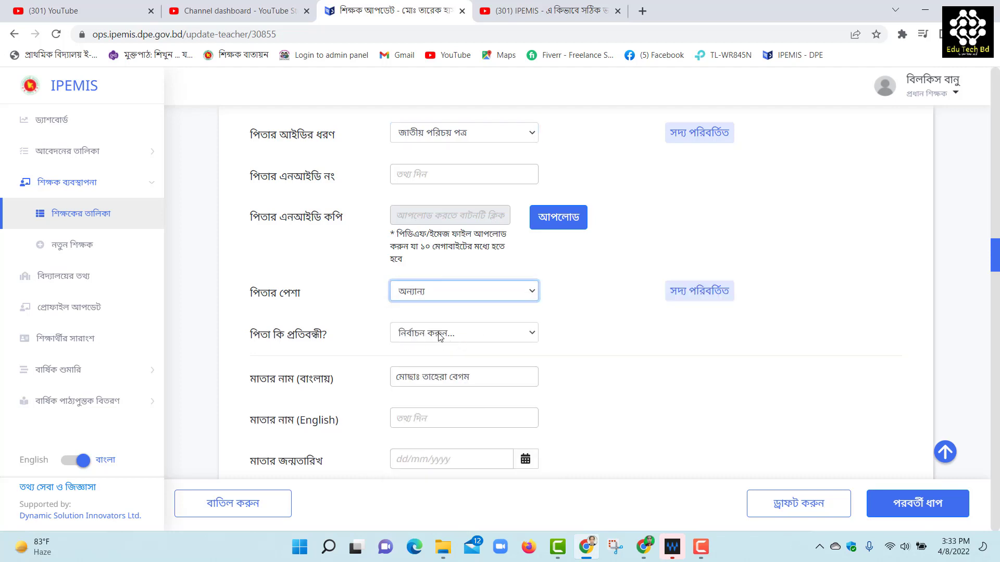
click(438, 335)
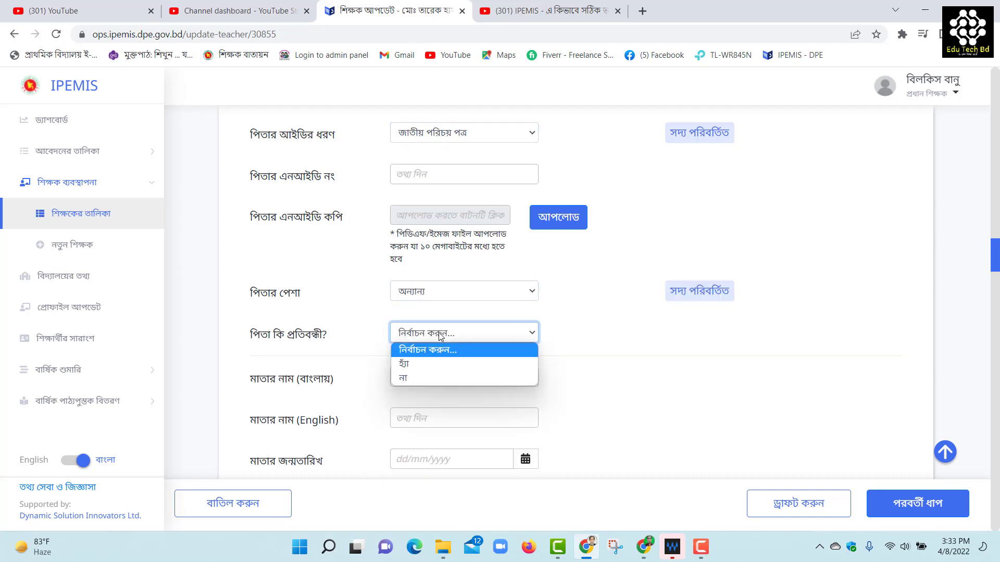
click(420, 376)
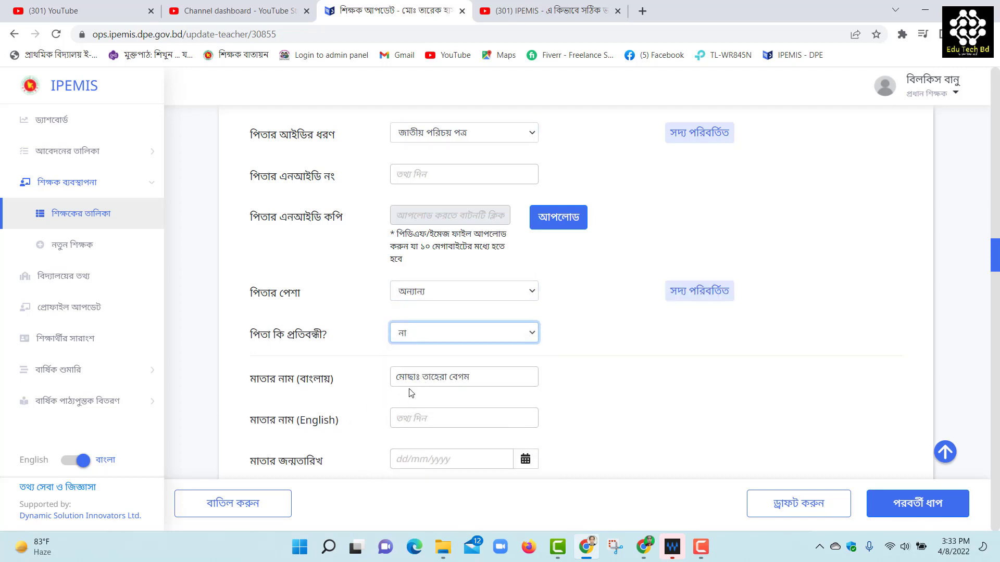
Enter the mother's English name, mark her not deceased, and set ID type জাতীয় পরিচয় পত্র
click(406, 417)
scroll(453, 337, down, 2)
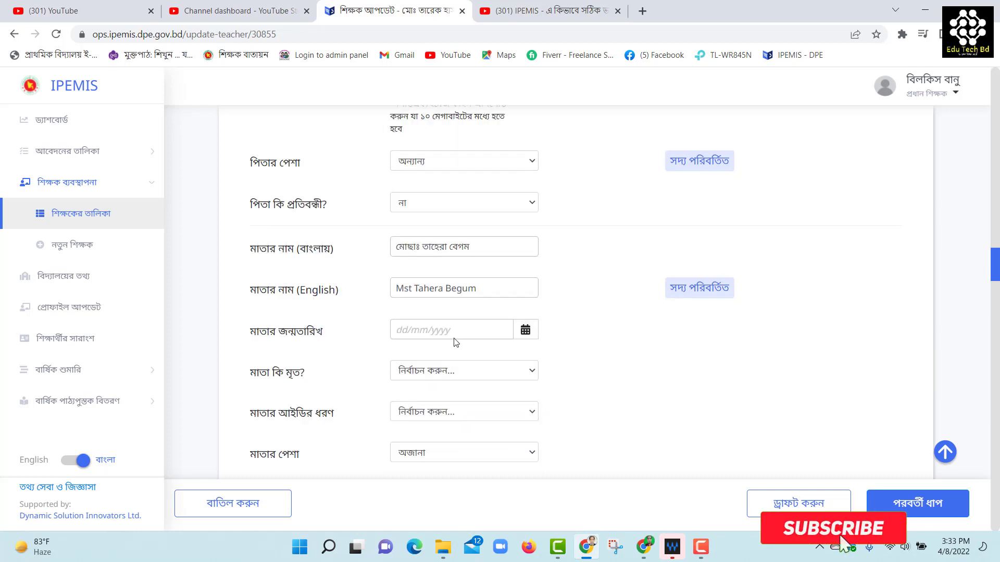
click(525, 331)
click(620, 368)
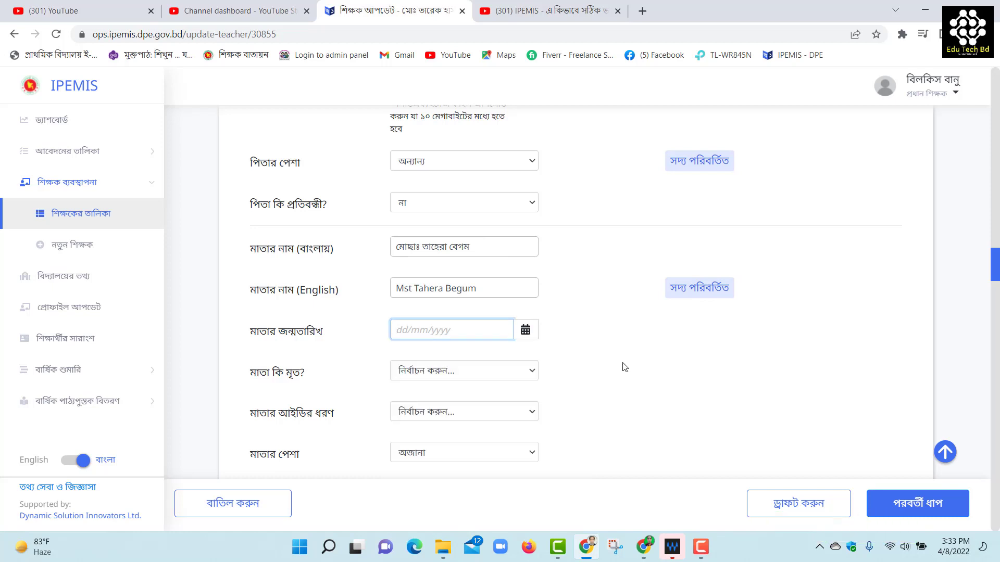
scroll(520, 388, down, 1)
click(463, 304)
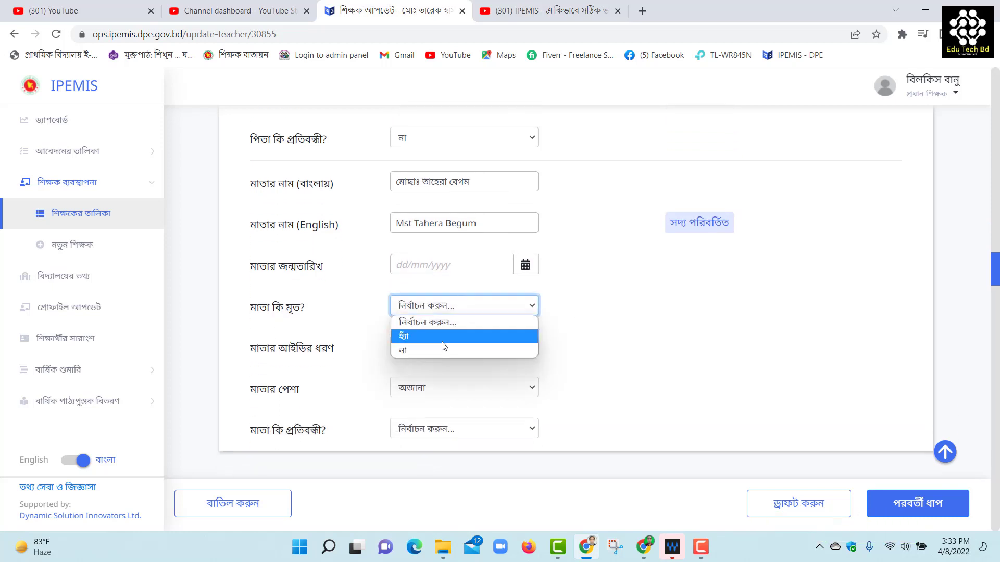
click(438, 355)
click(437, 349)
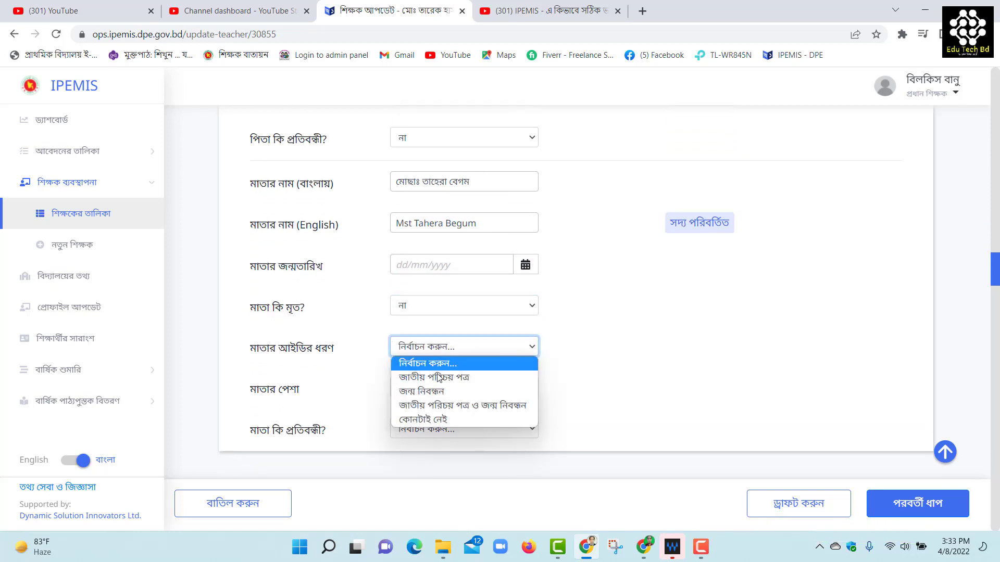
click(438, 379)
Set the mother's occupation to গৃহিণী/গৃহস্থালি and her disability to না
scroll(594, 373, down, 1)
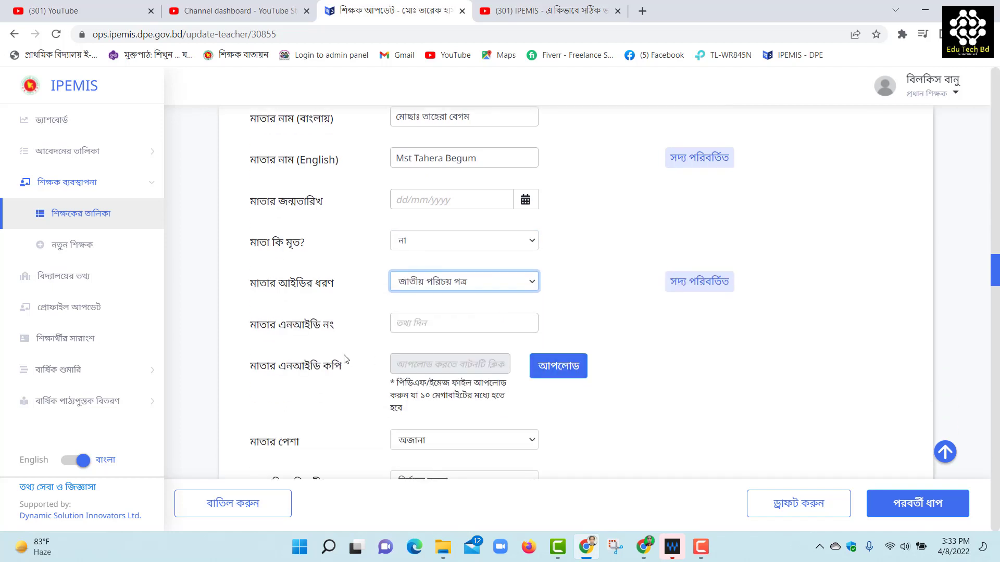
scroll(556, 405, down, 1)
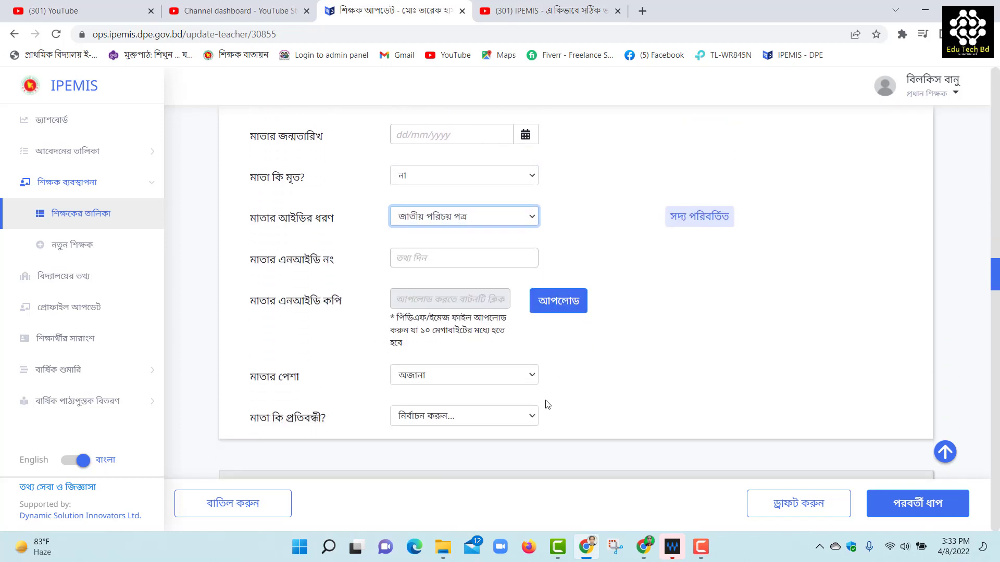
scroll(541, 406, down, 1)
click(454, 315)
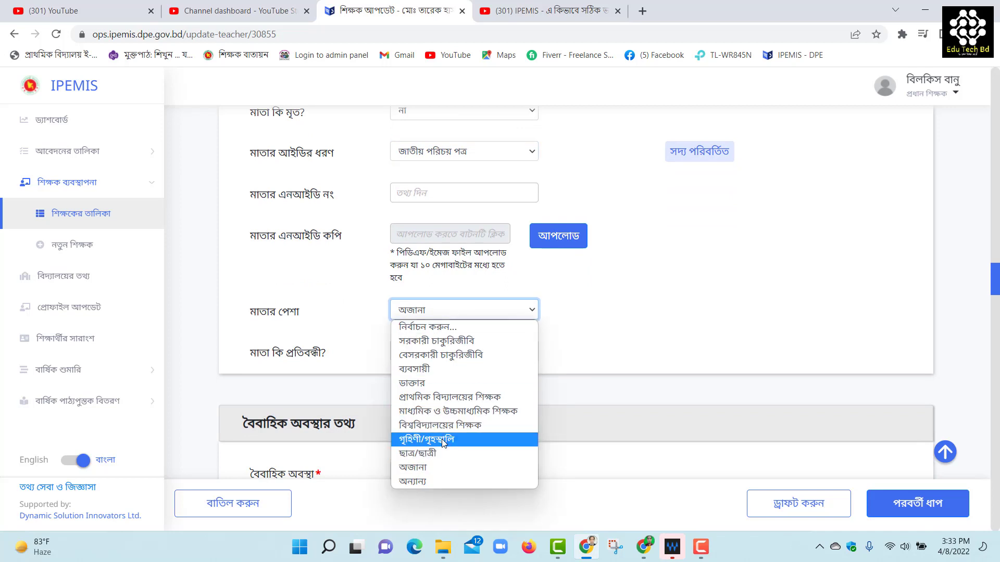
click(432, 439)
click(417, 352)
click(412, 398)
scroll(478, 396, down, 2)
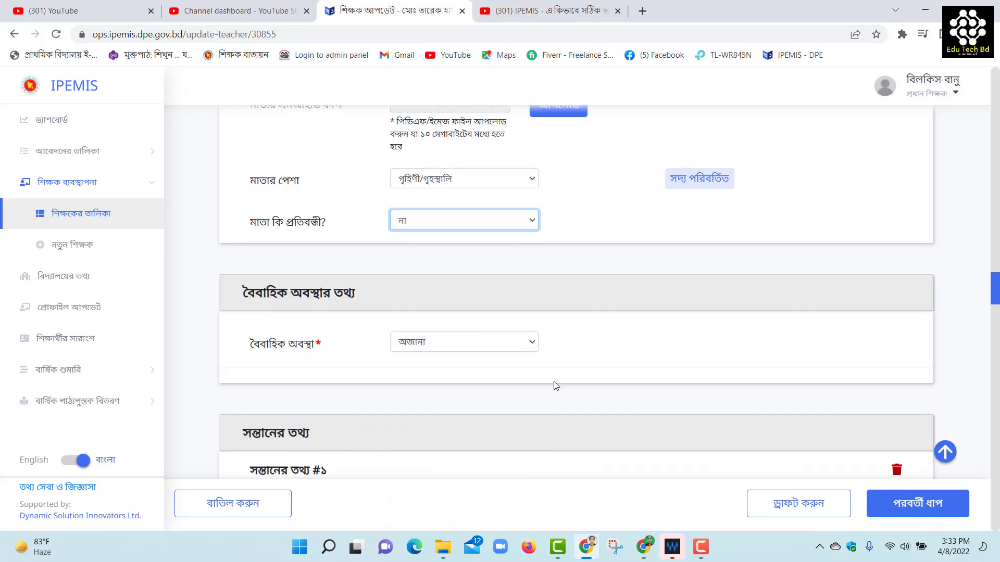
Set marital status to বিবাহিত and the spouse's disability to না, leaving spouse names blank
click(459, 218)
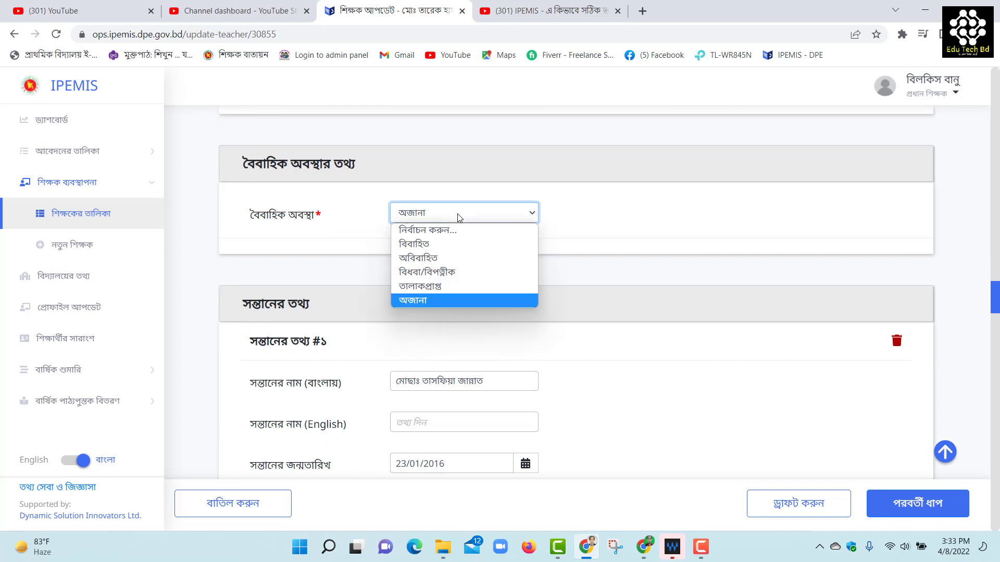
click(442, 242)
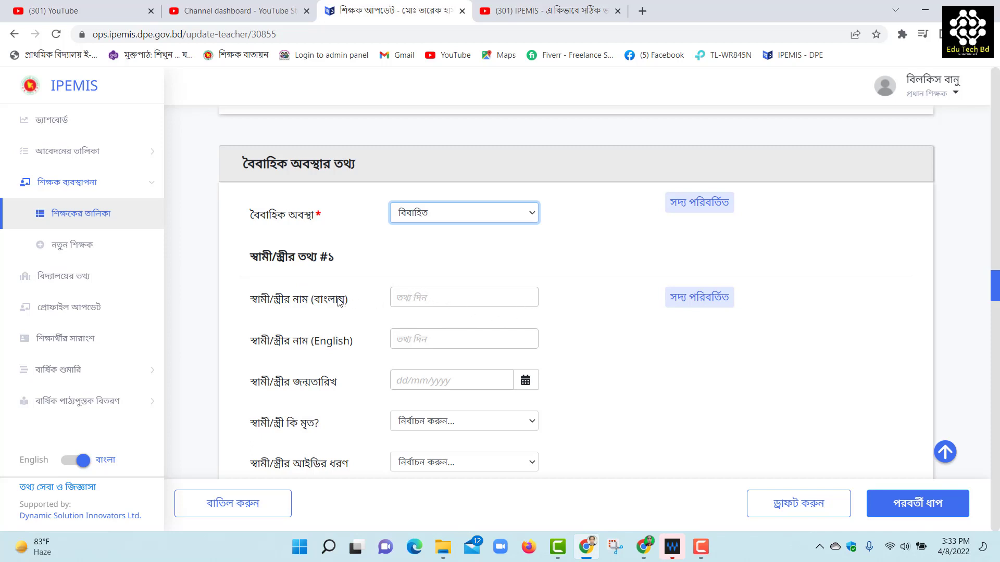
click(403, 299)
click(425, 346)
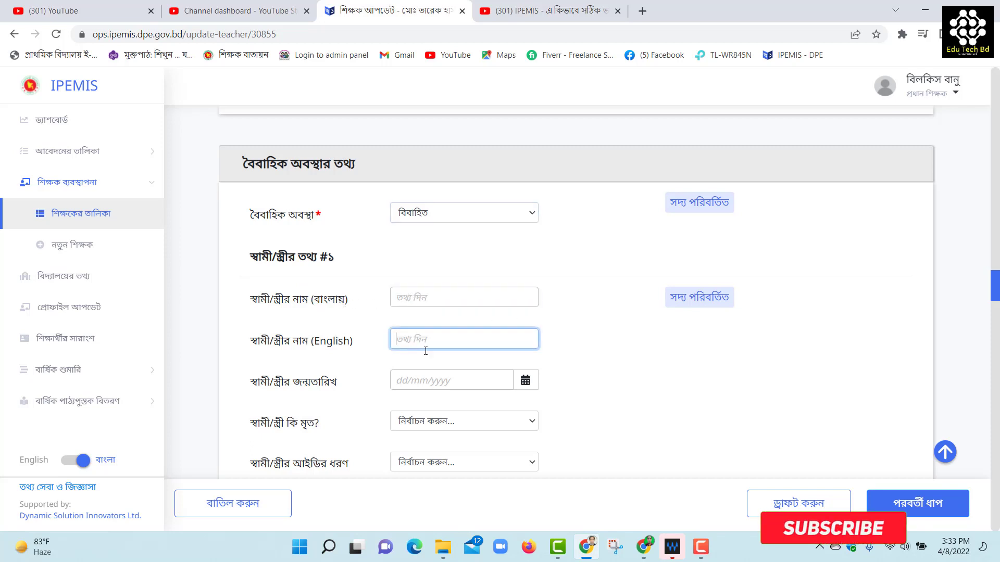
click(605, 385)
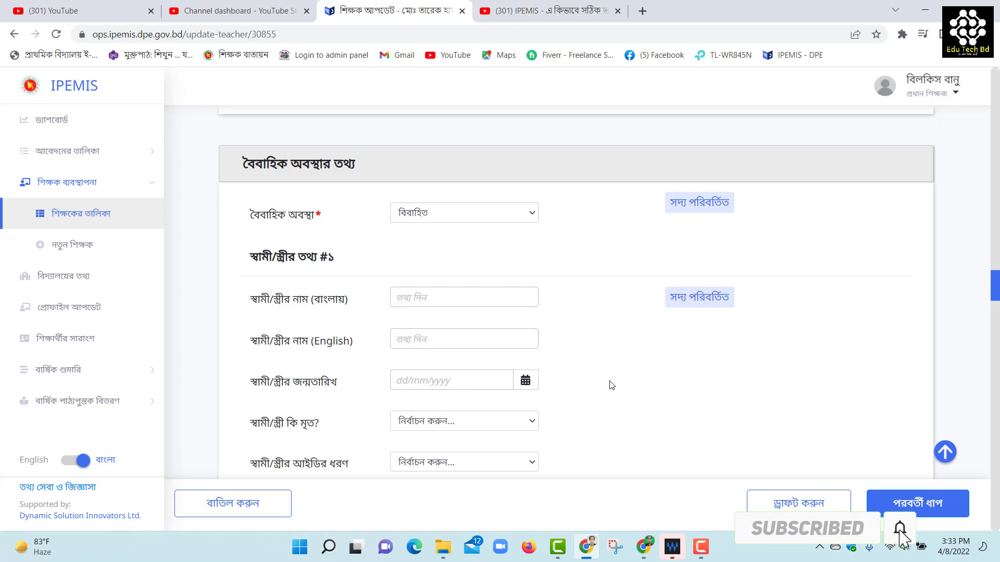
scroll(612, 385, down, 3)
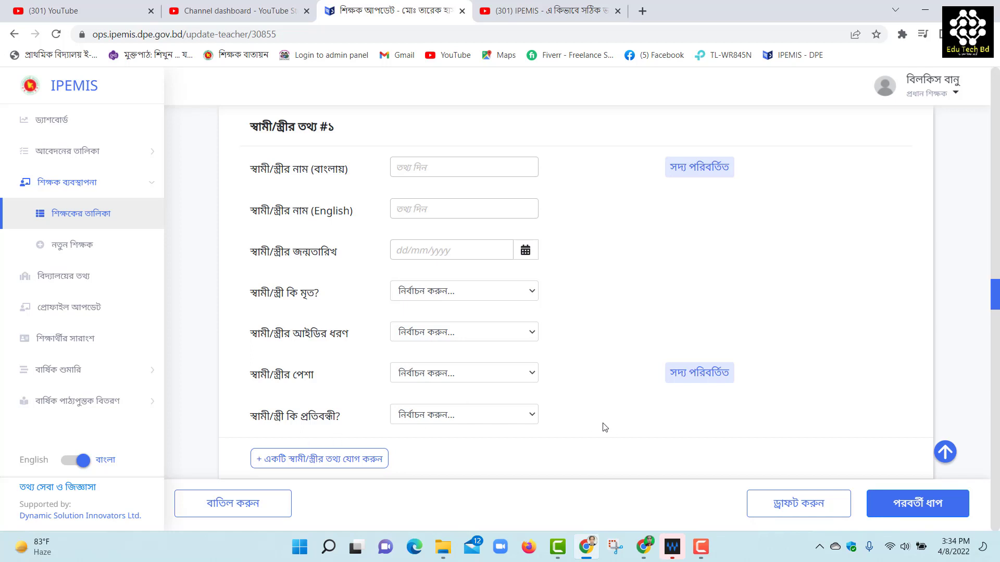
scroll(604, 427, down, 1)
click(433, 349)
click(424, 392)
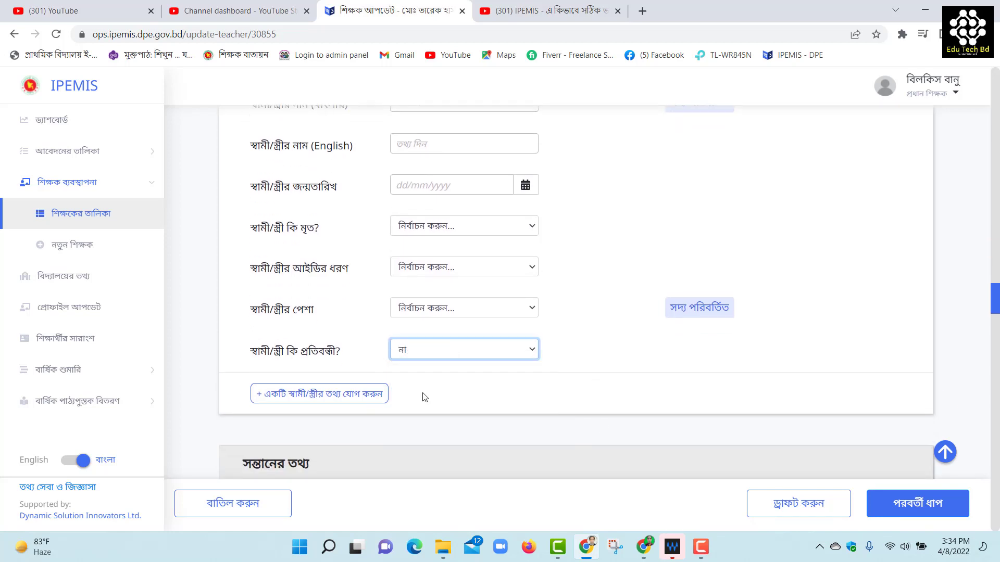
scroll(424, 396, down, 1)
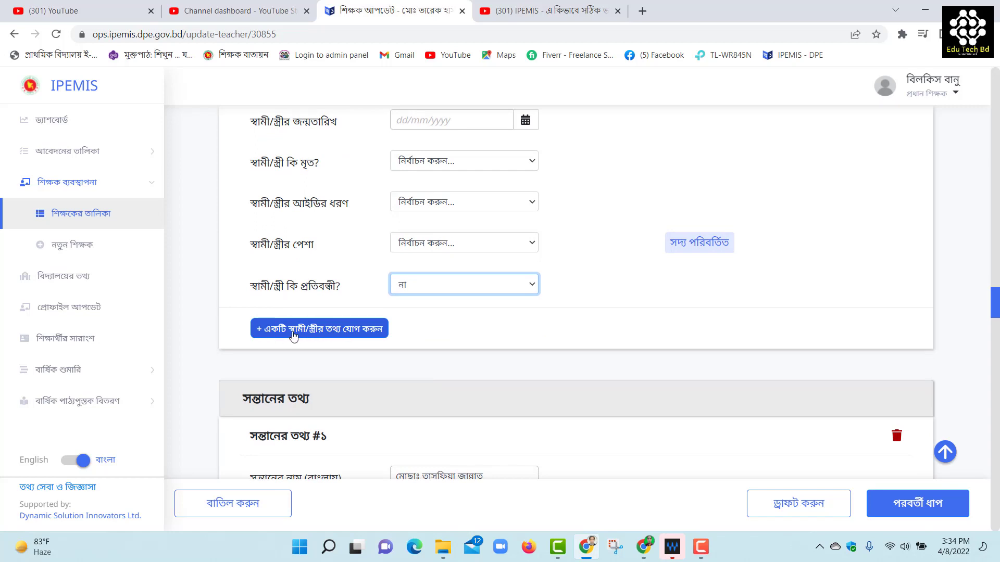
Add a second spouse entry, then delete spouse entry #২ and confirm
click(293, 334)
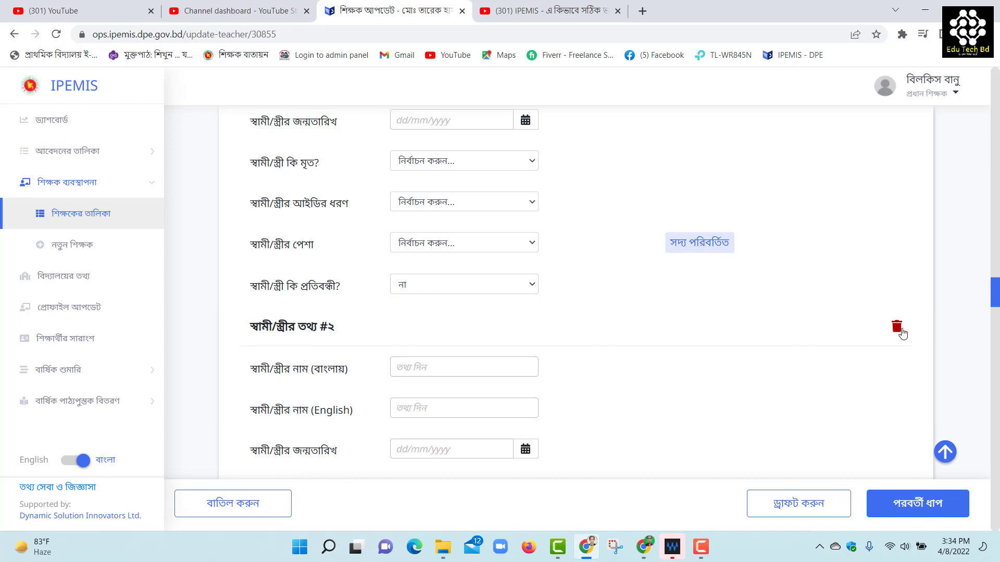
click(896, 327)
click(599, 348)
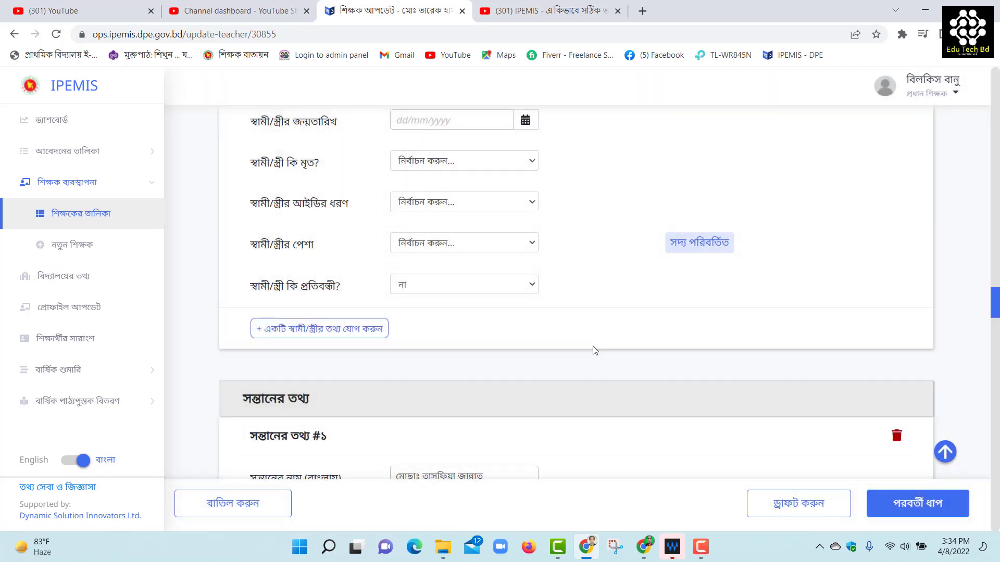
scroll(520, 370, down, 2)
scroll(505, 360, down, 1)
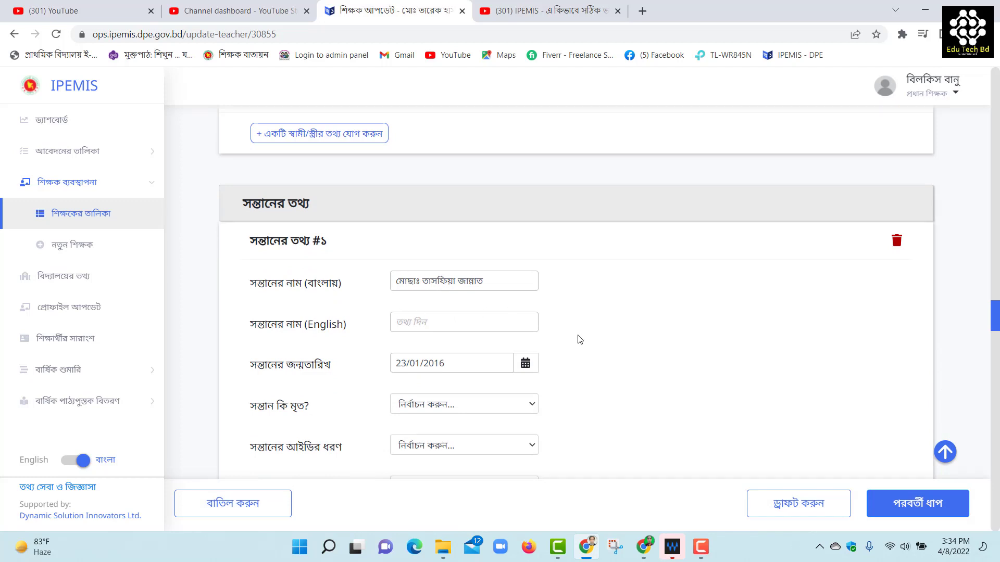
Add a blank second child entry, সন্তানের তথ্য #২, then click its delete icon
scroll(580, 339, down, 2)
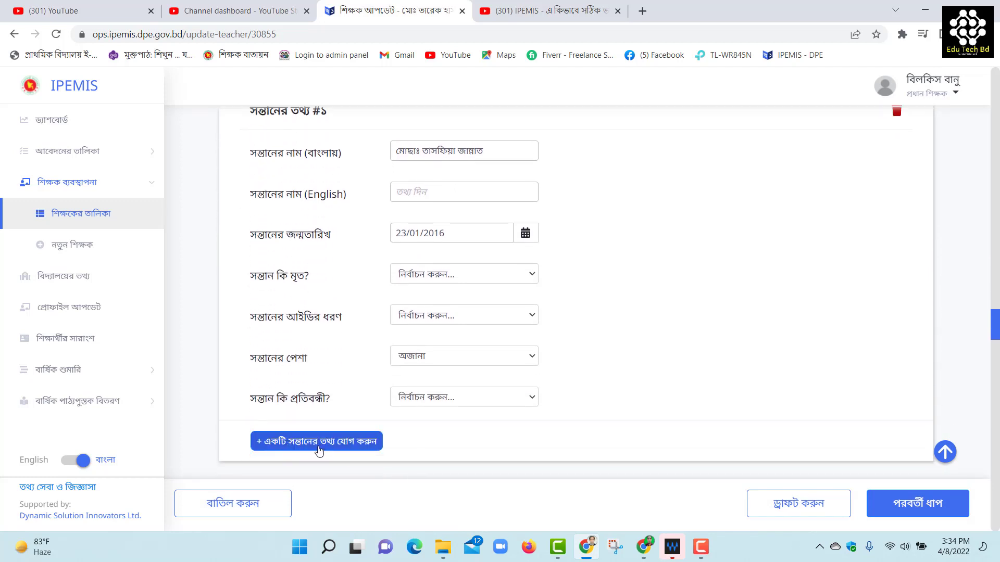
click(317, 449)
scroll(586, 347, down, 1)
scroll(586, 347, down, 3)
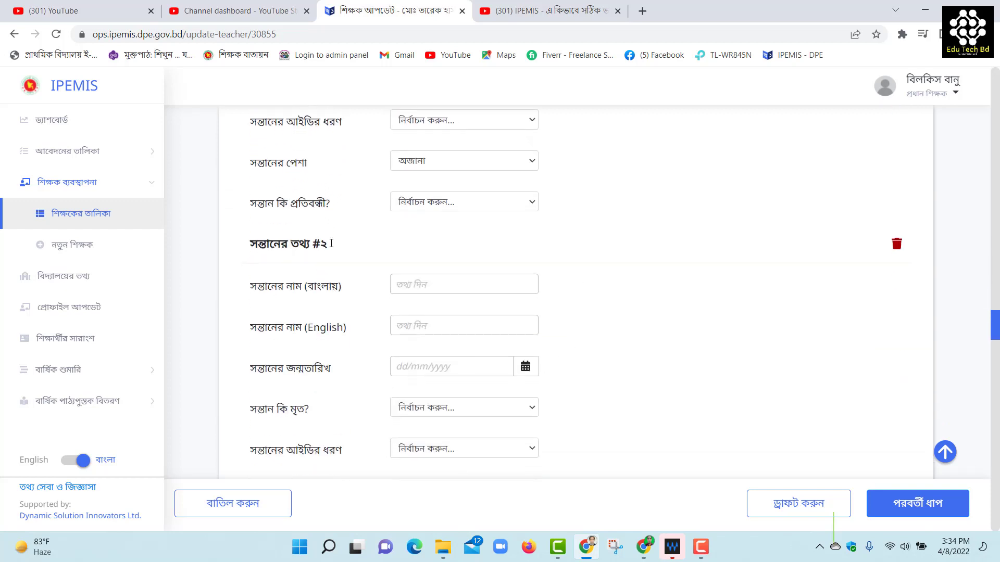
scroll(594, 310, down, 1)
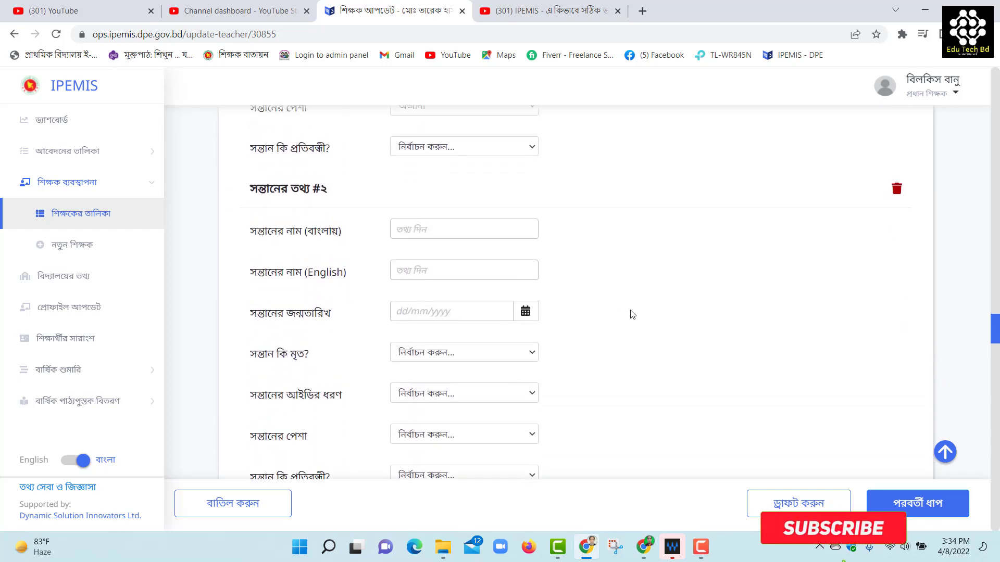
scroll(632, 314, up, 1)
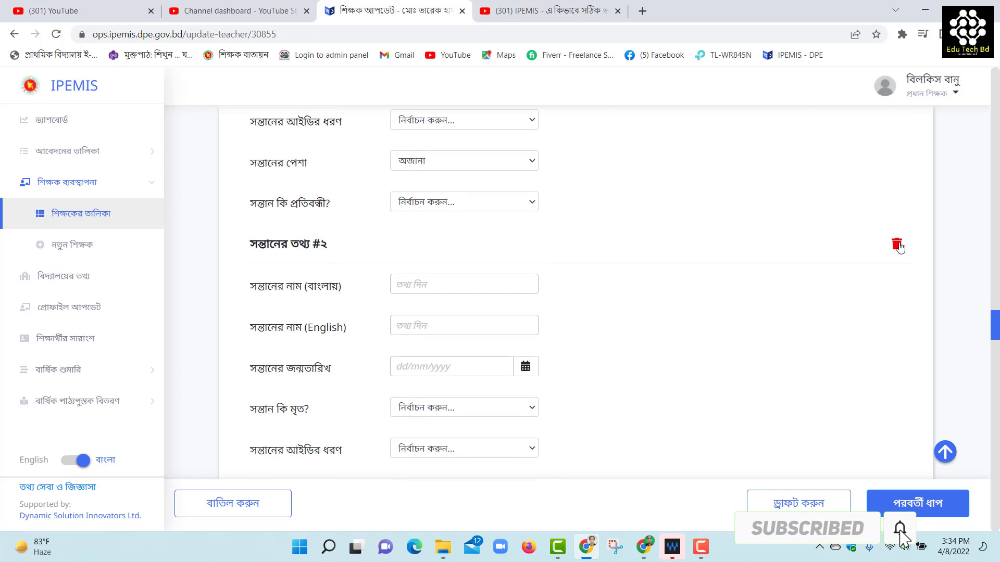
click(897, 244)
Confirm removing child entry #২, then scroll down to the education qualification entries
click(621, 346)
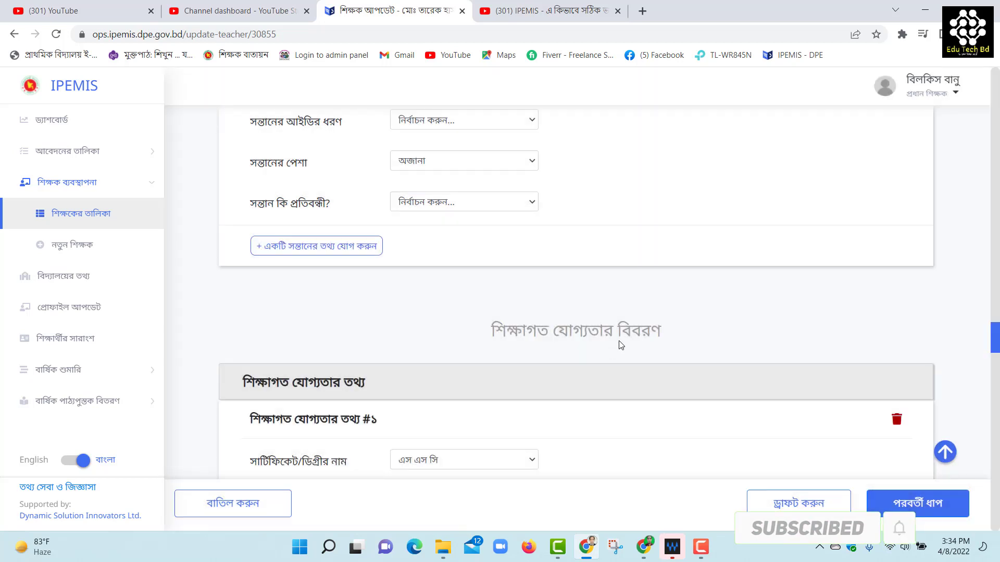
scroll(620, 346, down, 4)
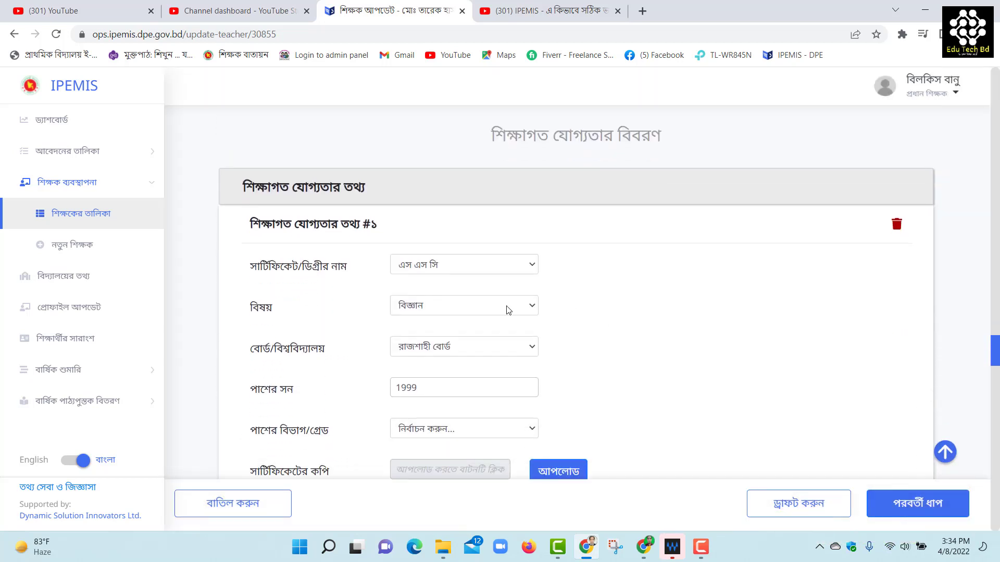
scroll(440, 342, down, 1)
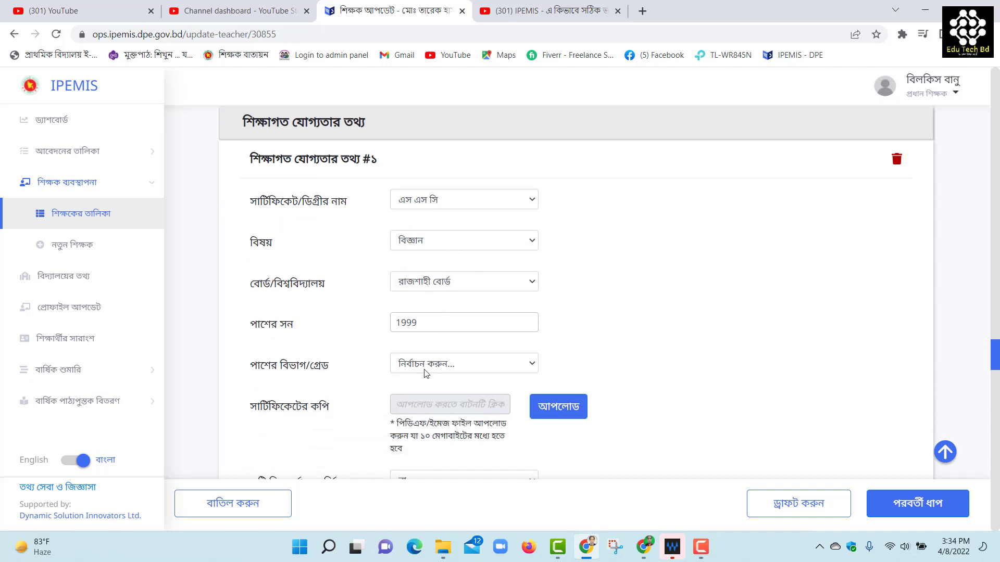
scroll(490, 368, down, 2)
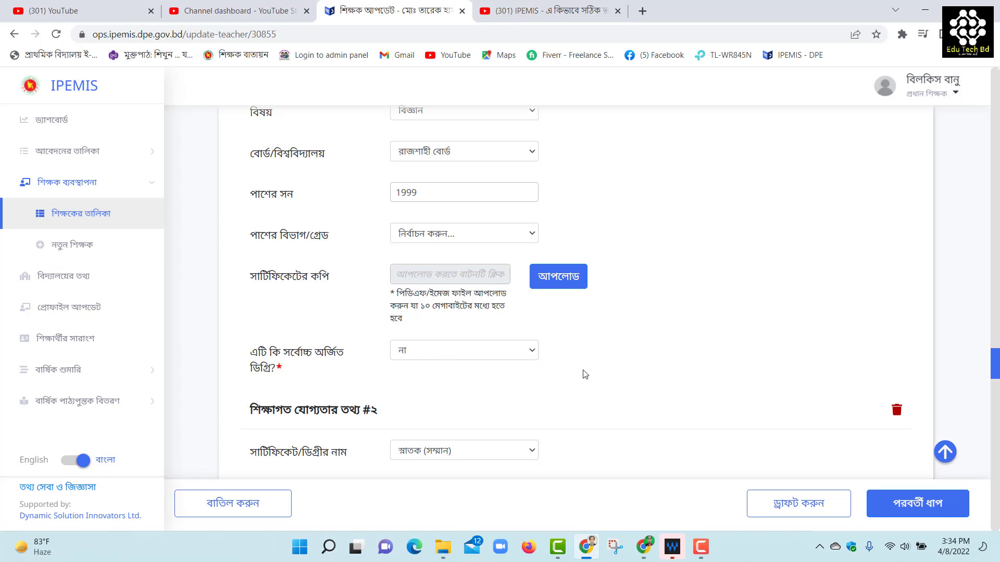
scroll(556, 385, down, 1)
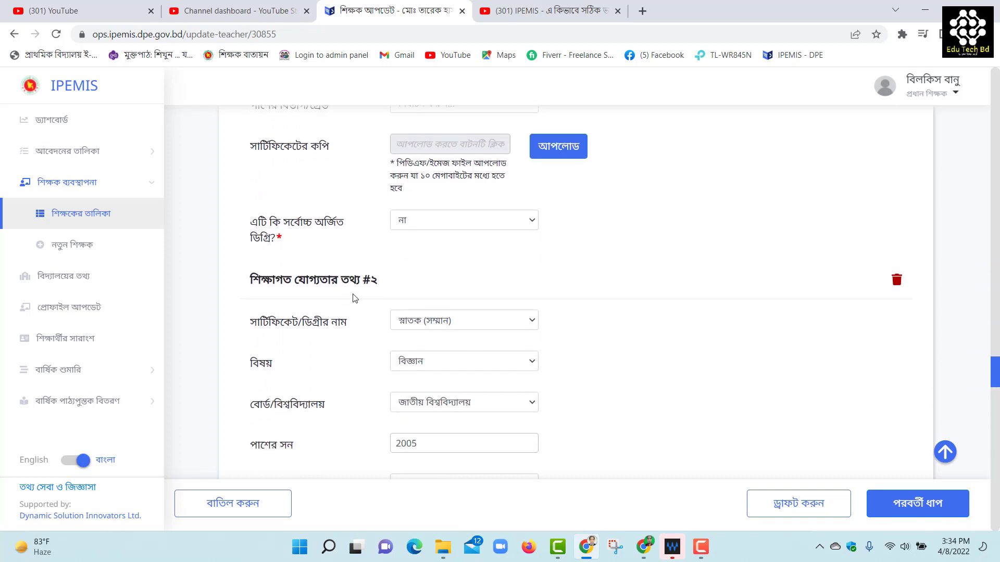
scroll(459, 326, down, 2)
scroll(460, 326, down, 3)
scroll(430, 336, down, 1)
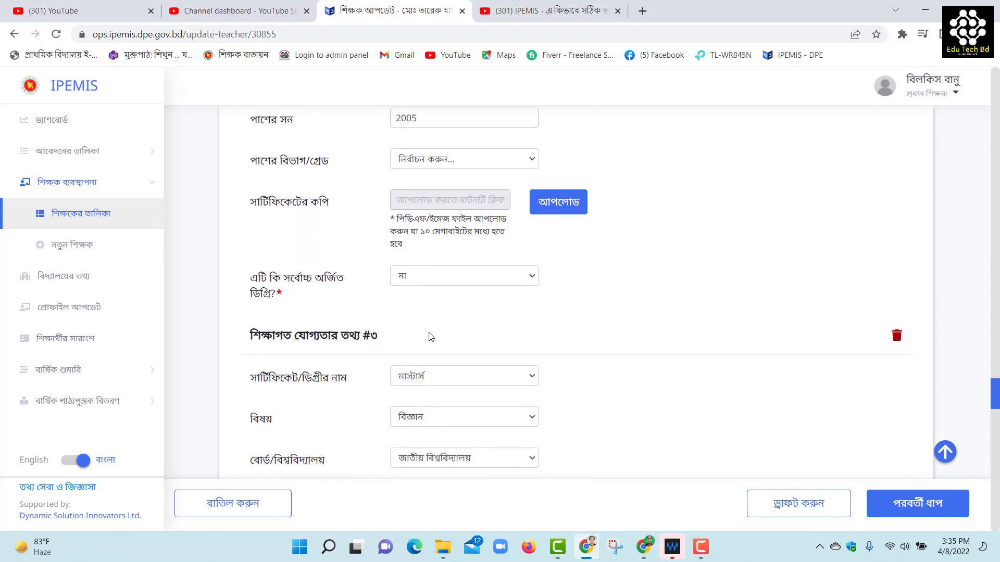
scroll(437, 289, down, 4)
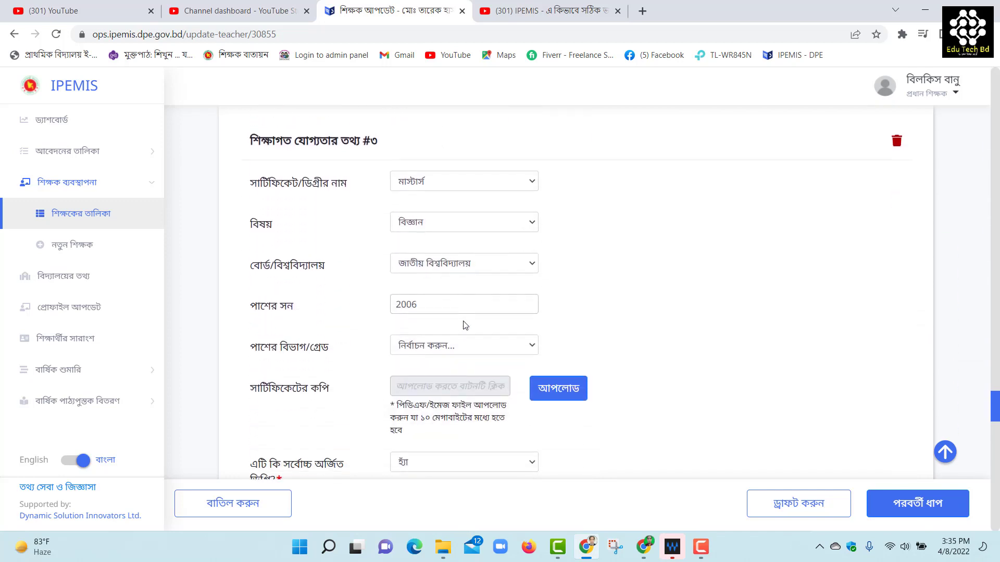
scroll(464, 324, down, 4)
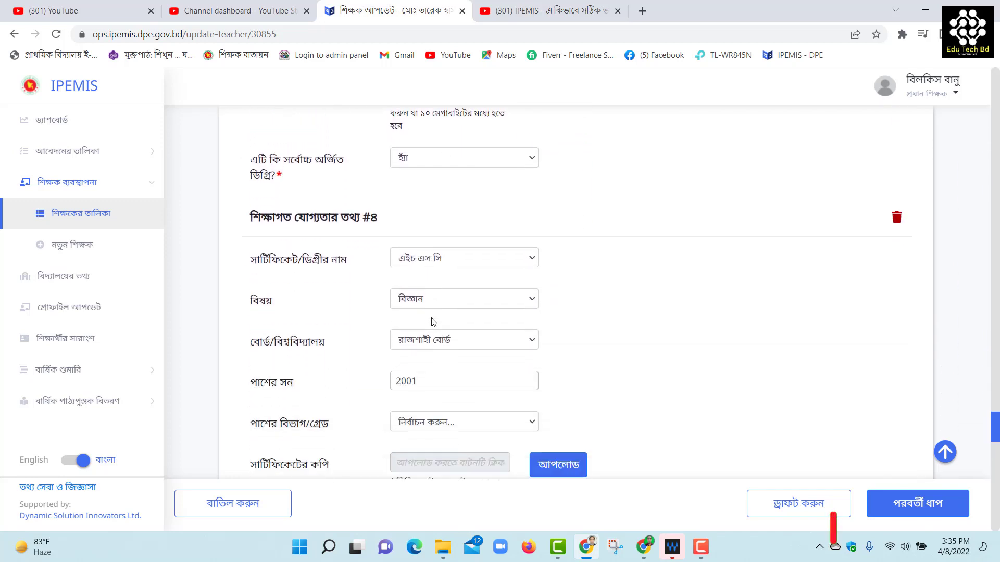
scroll(359, 266, down, 5)
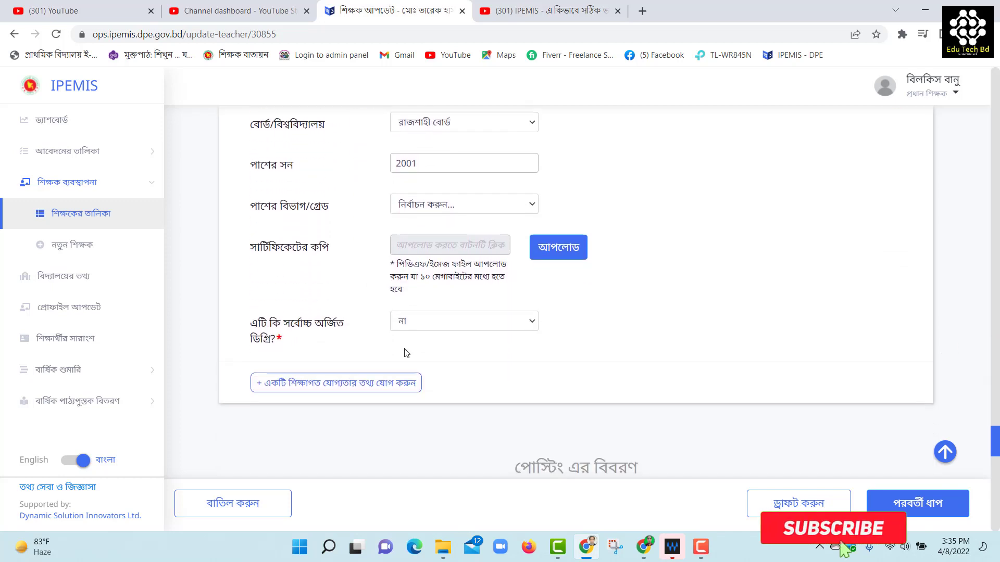
Give posting #1 designation সহকারী শিক্ষক, speciality প্রযোজ্য নয়, and type সরাসরি নিয়োগপ্রাপ্ত, leaving gazette unset
scroll(406, 353, down, 3)
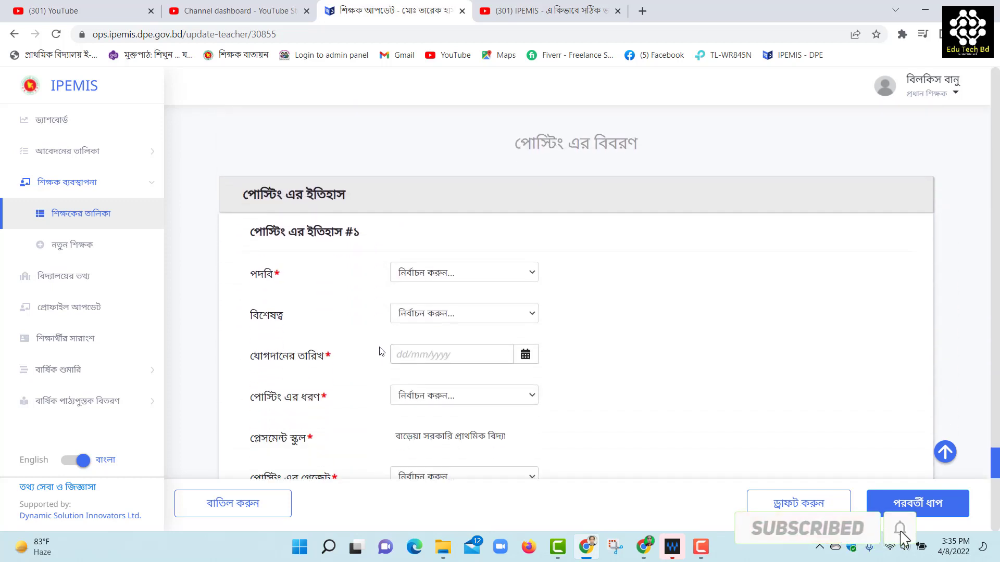
click(440, 273)
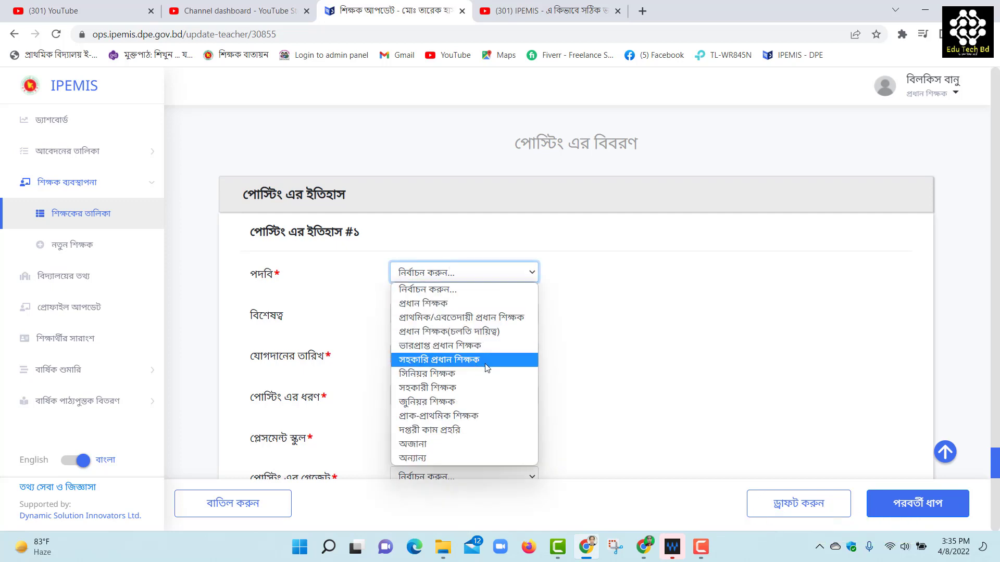
click(445, 386)
click(421, 316)
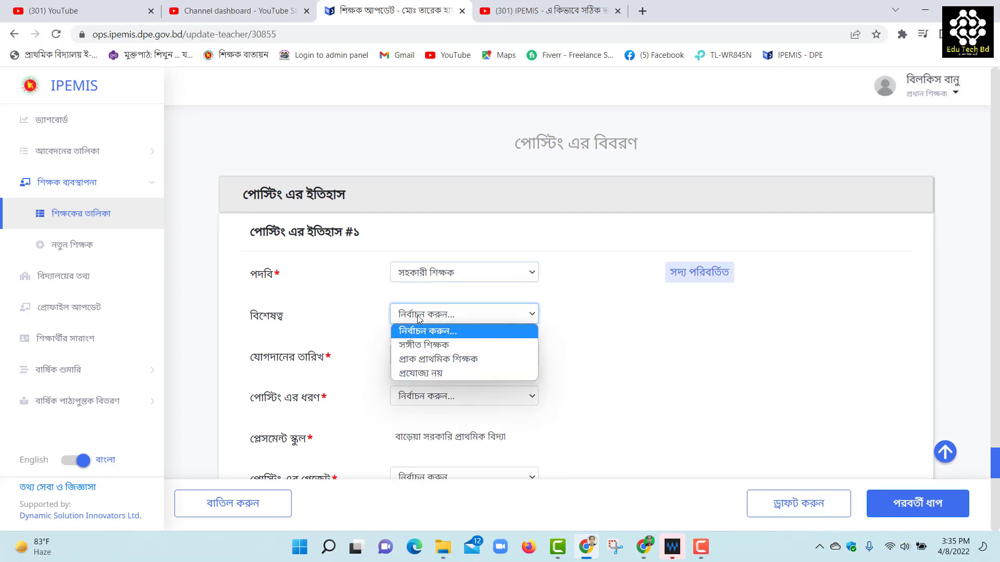
click(435, 374)
scroll(622, 368, down, 1)
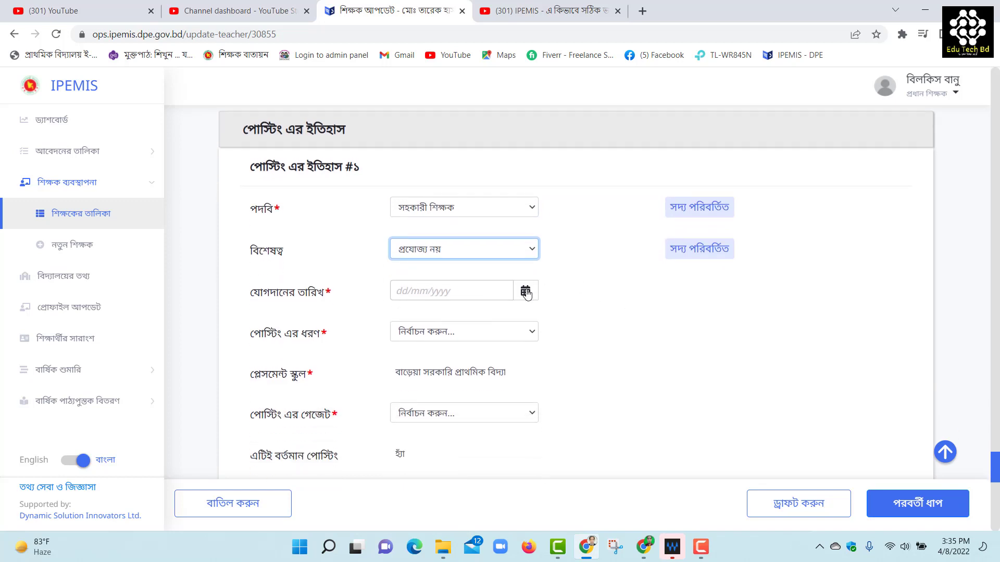
click(415, 333)
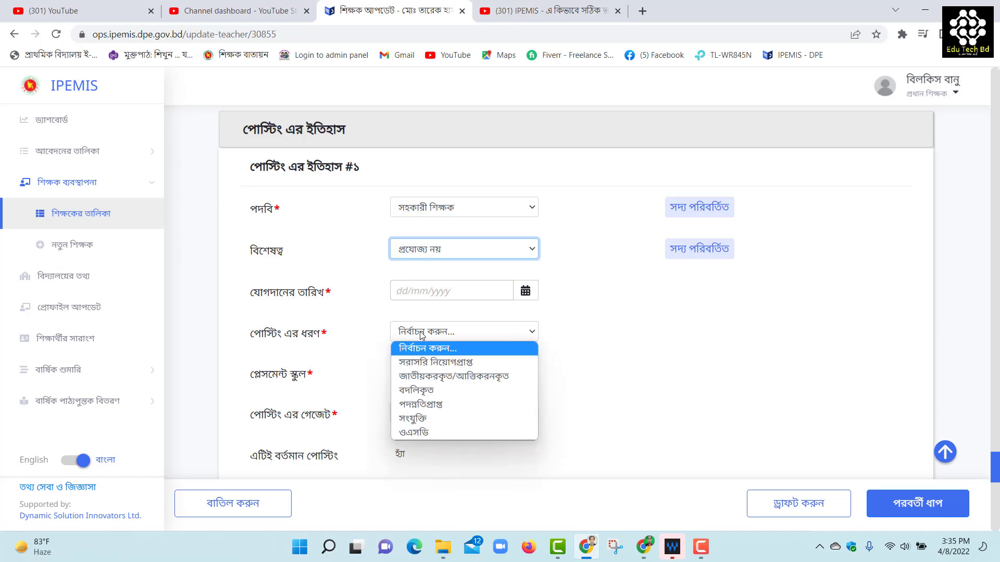
click(424, 363)
scroll(323, 335, down, 1)
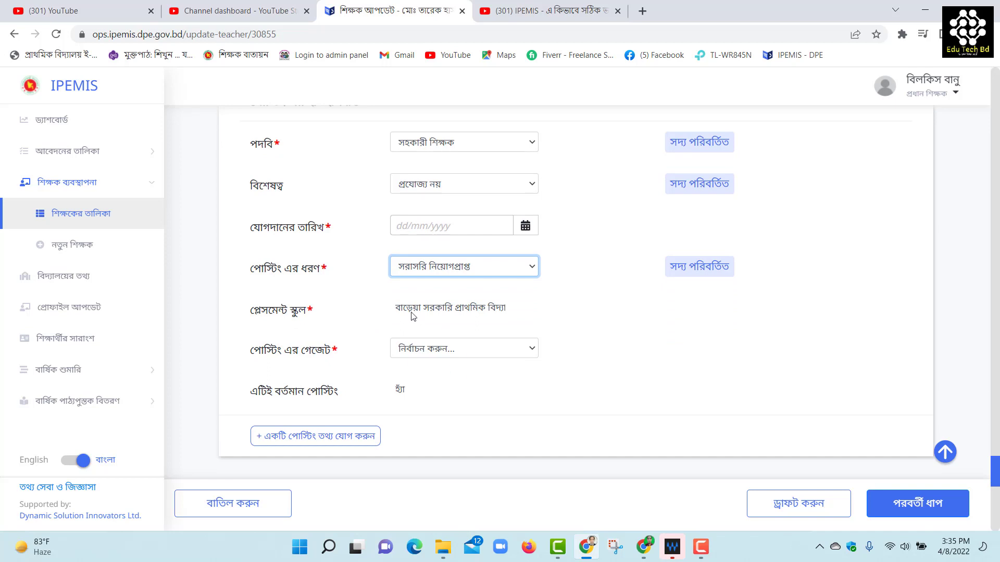
click(402, 360)
click(370, 374)
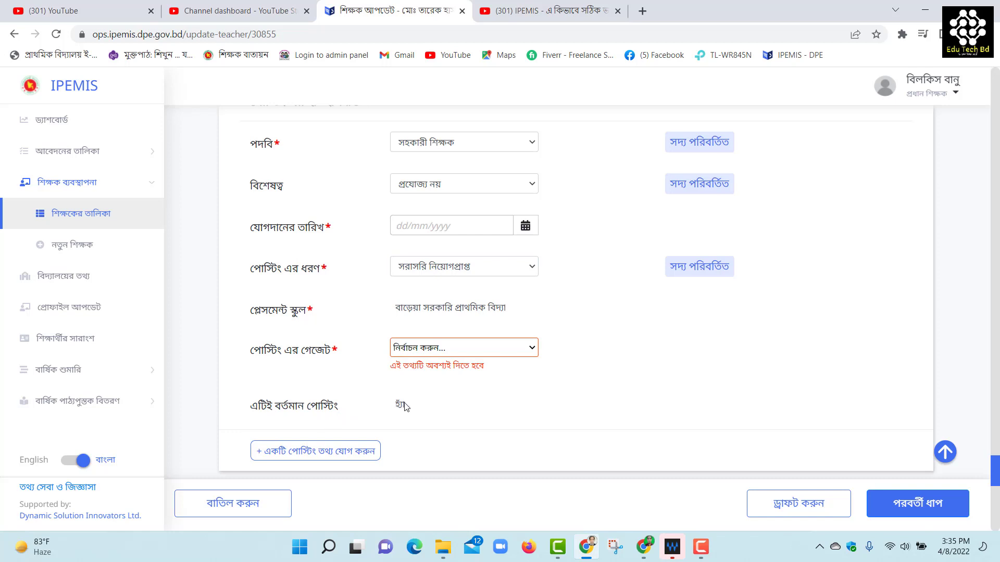
Set the posting #1 joining date to 16/09/2010
click(525, 226)
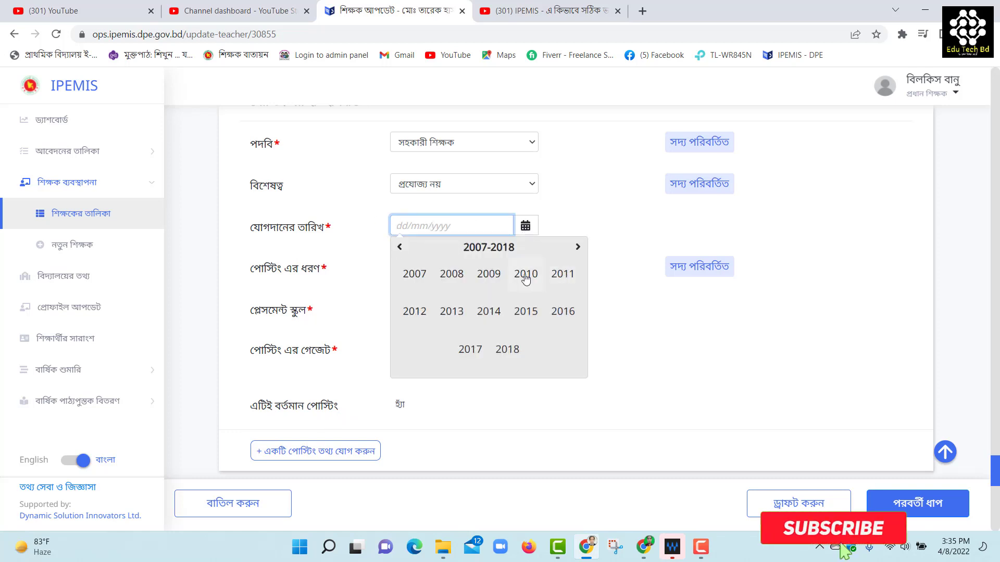
click(525, 275)
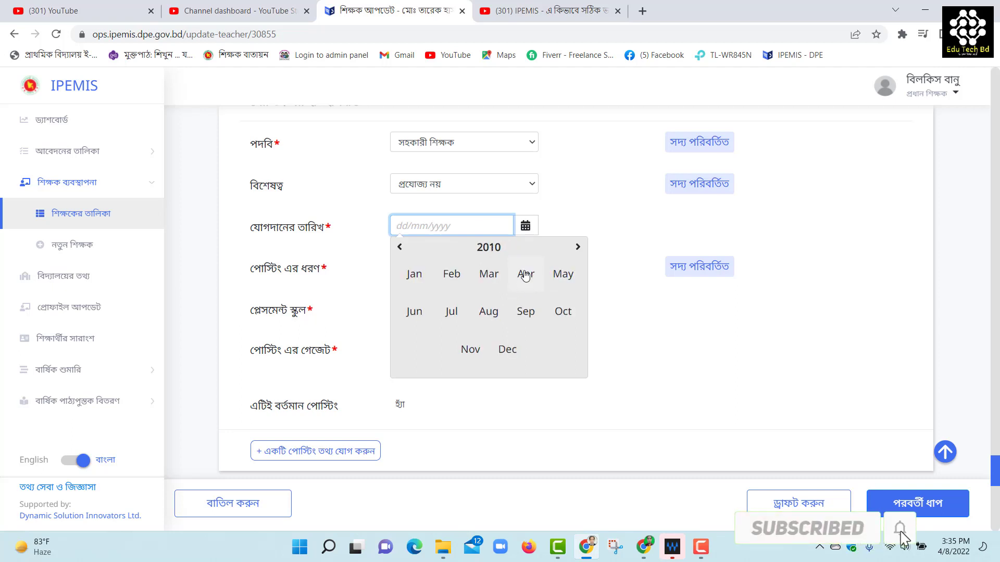
click(526, 311)
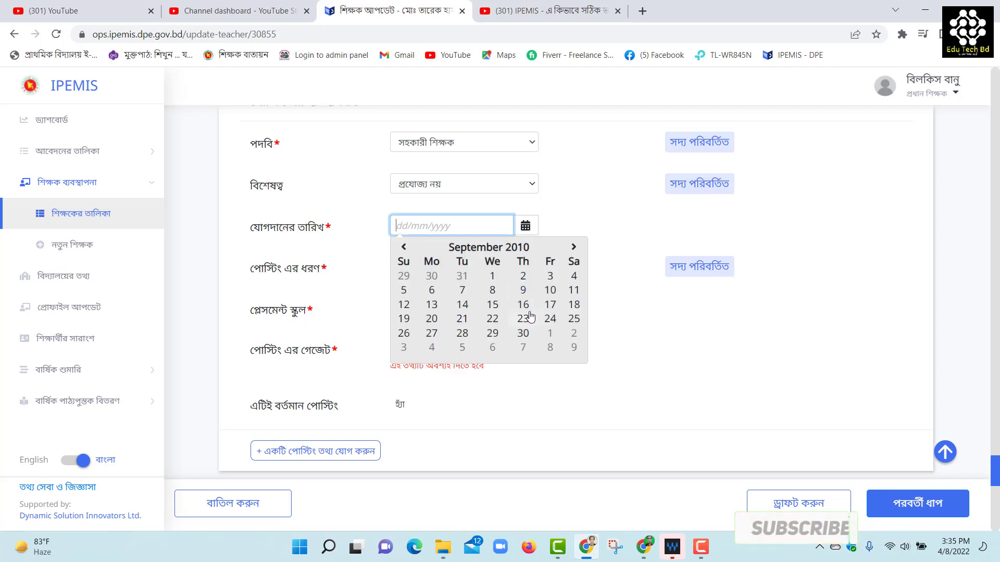
click(525, 307)
click(523, 305)
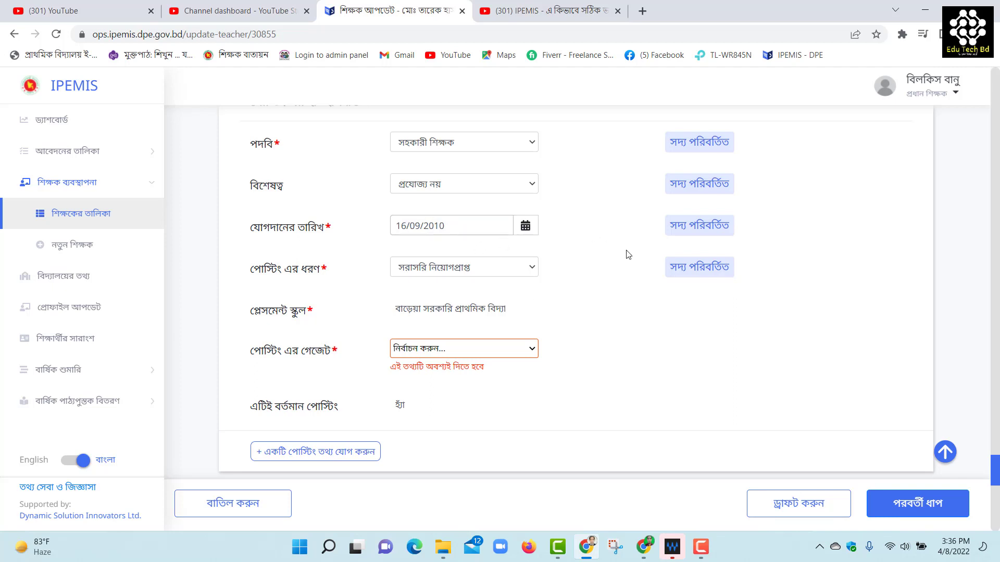
scroll(594, 322, down, 5)
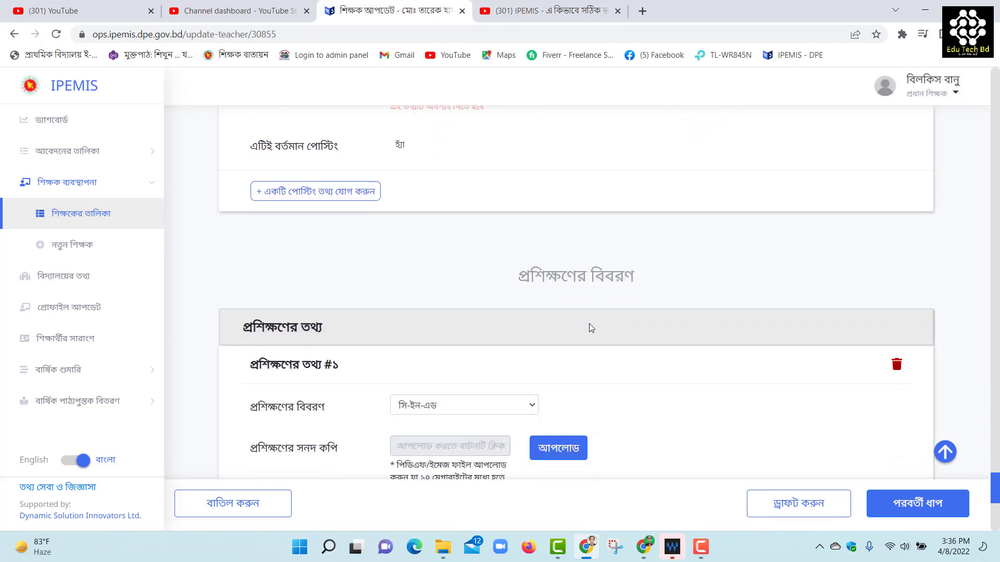
scroll(592, 328, down, 3)
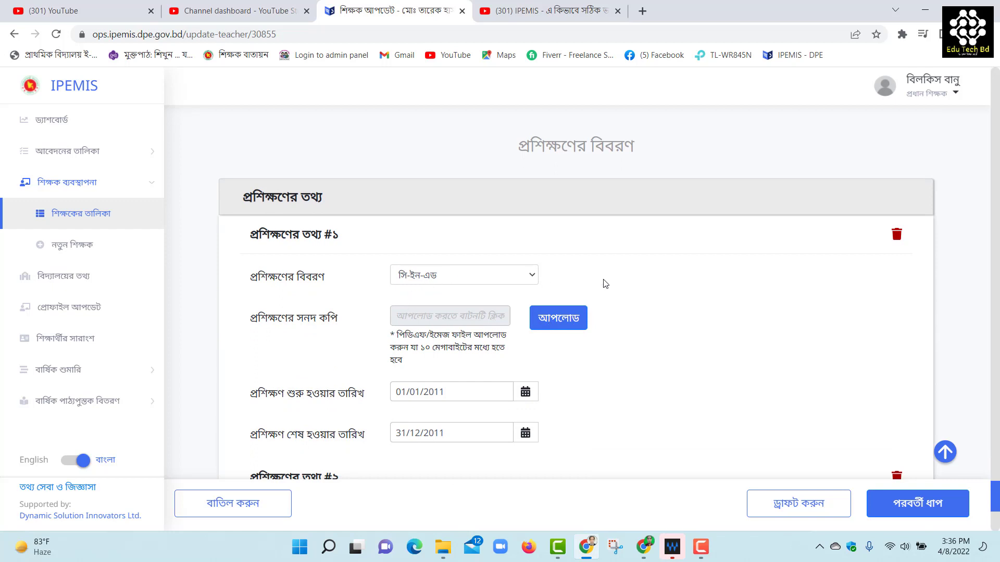
scroll(539, 301, down, 3)
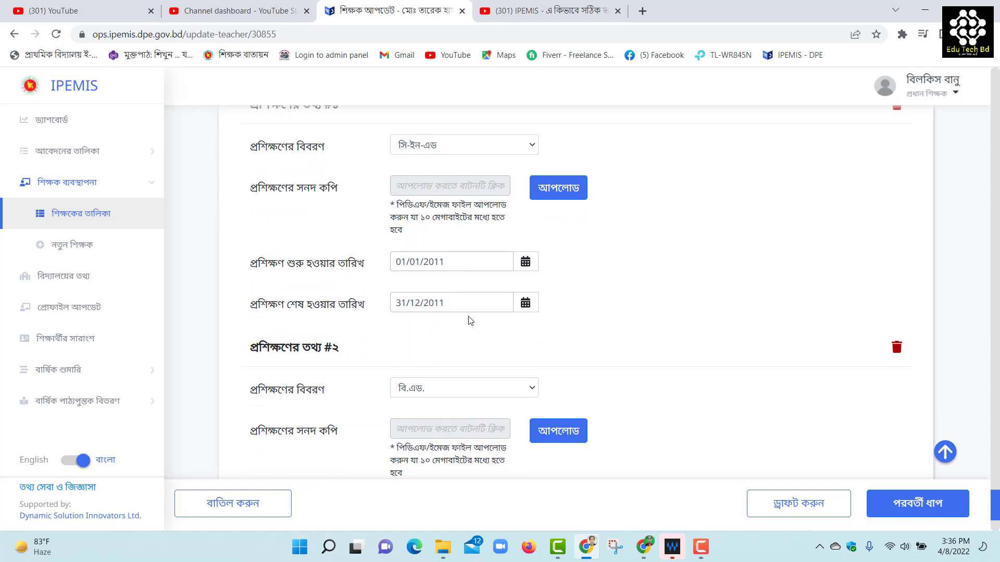
scroll(586, 339, down, 3)
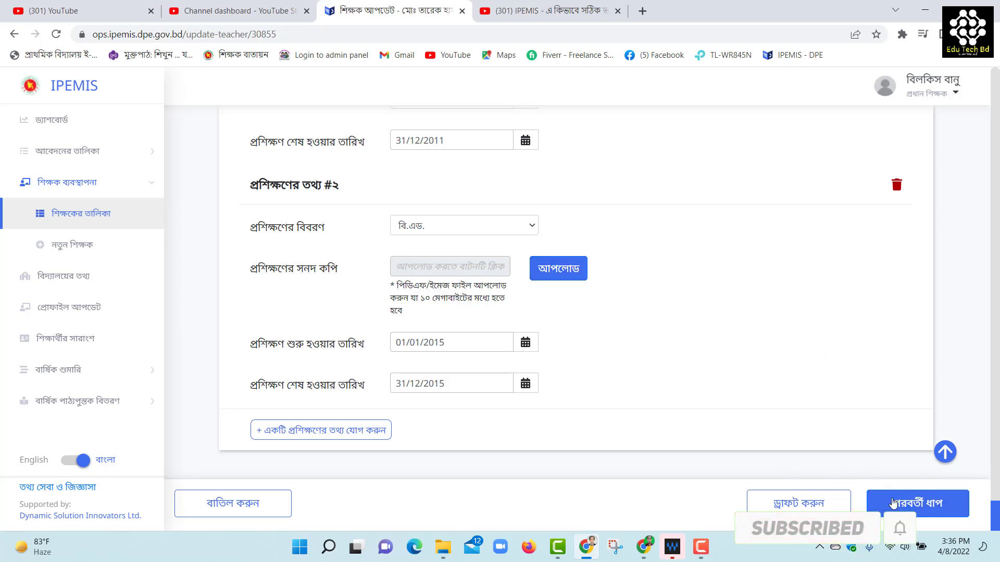
click(894, 503)
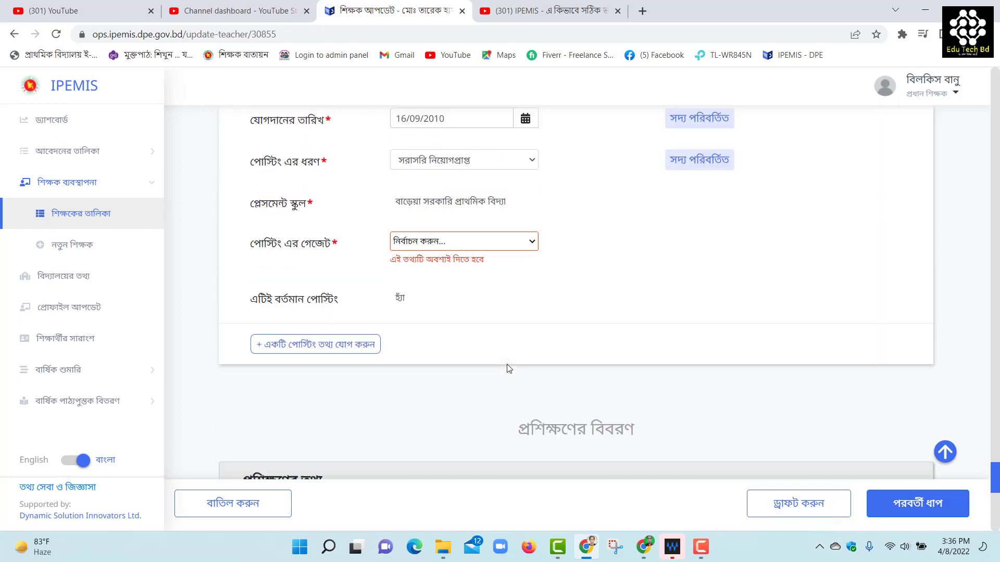
scroll(527, 320, down, 12)
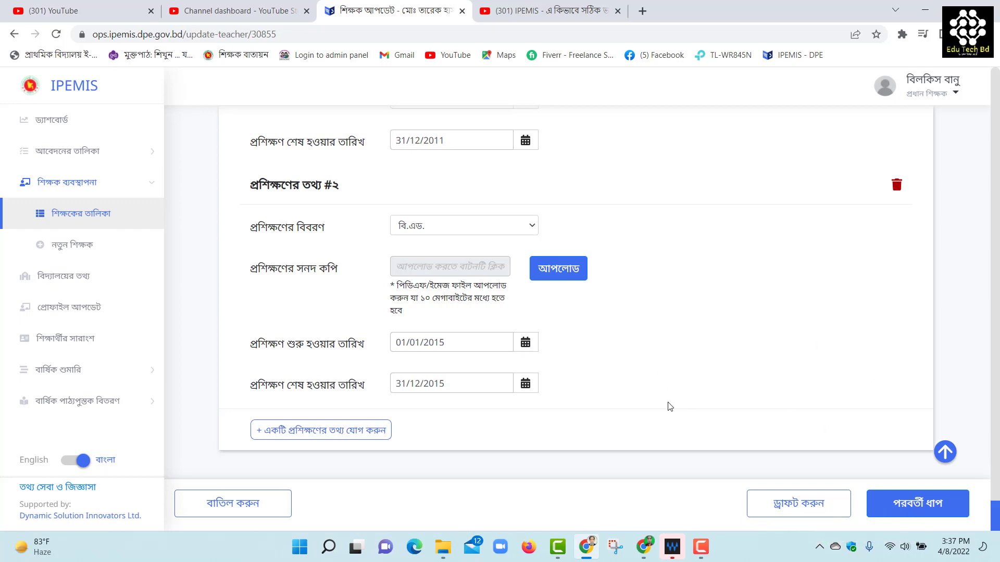
scroll(717, 398, up, 3)
scroll(722, 398, down, 3)
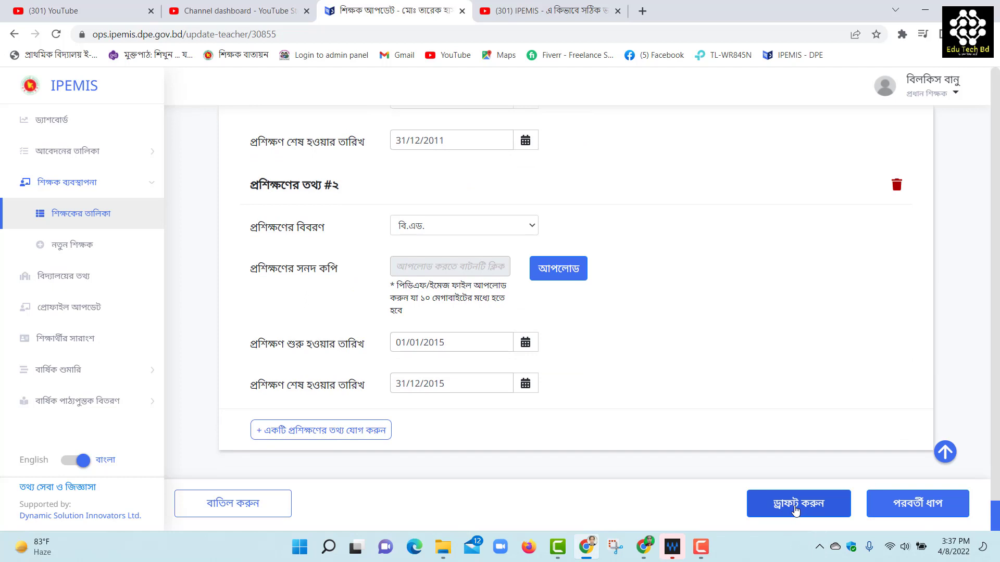
Save the teacher's profile as a draft with ড্রাফট করুন and return to the teacher list
click(792, 509)
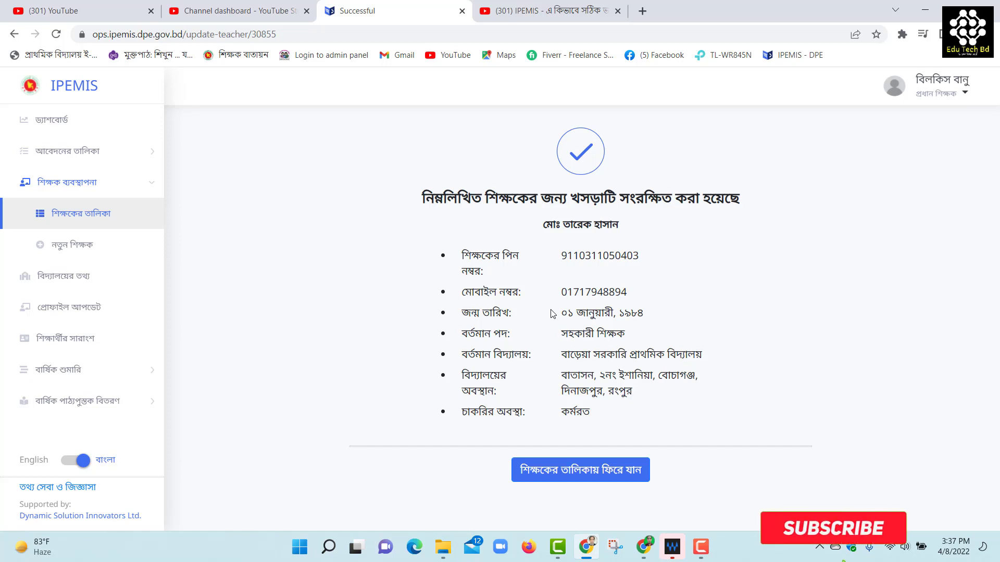
click(590, 477)
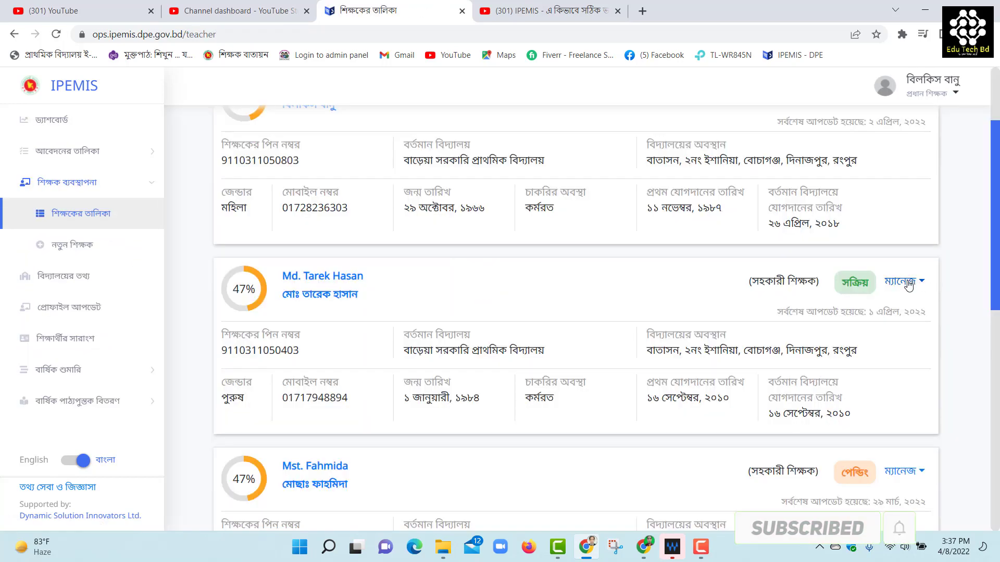
Reopen the teacher's update form from ম্যানেজ and review the section progress at 48% completion
click(908, 285)
click(839, 349)
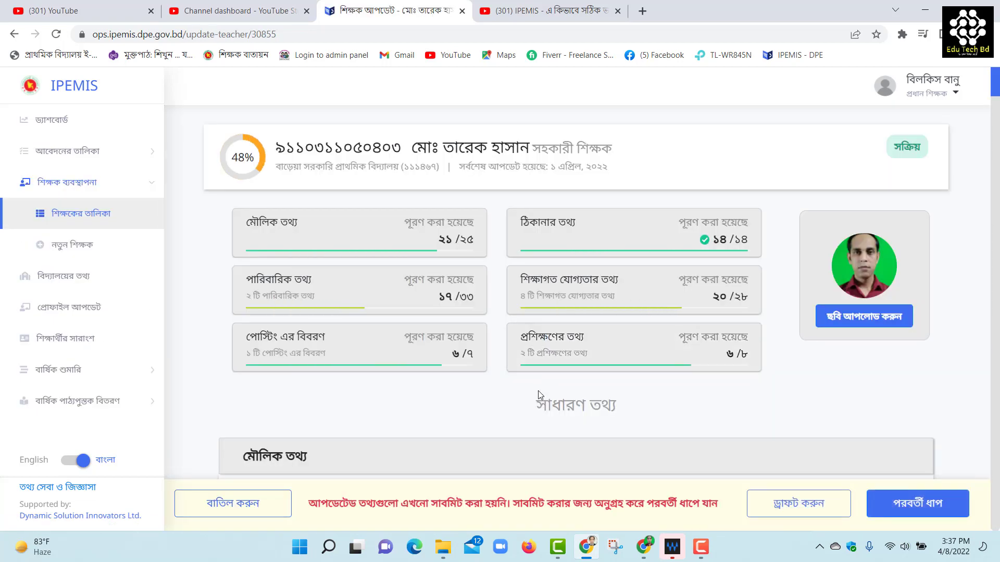
scroll(538, 391, down, 4)
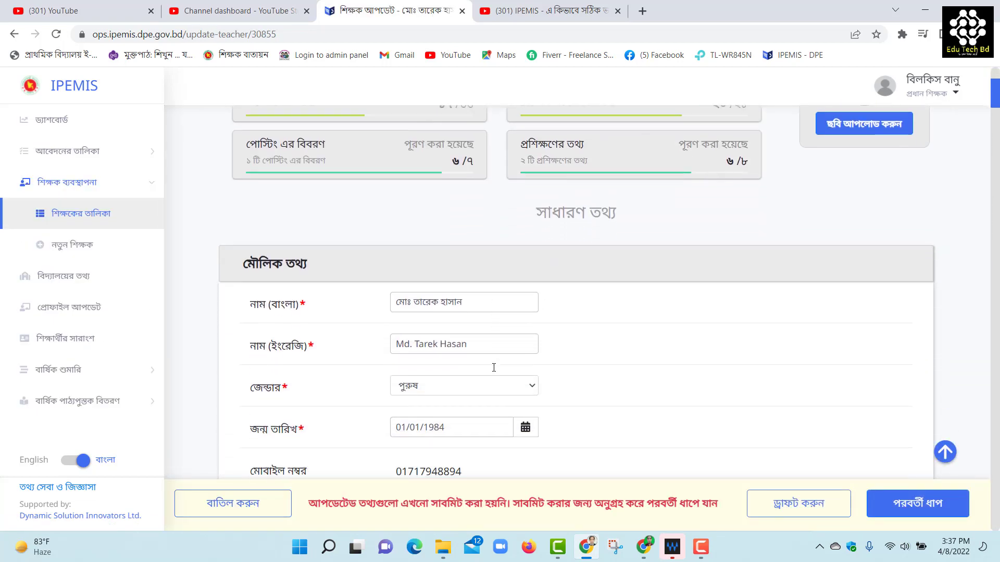
scroll(495, 370, down, 10)
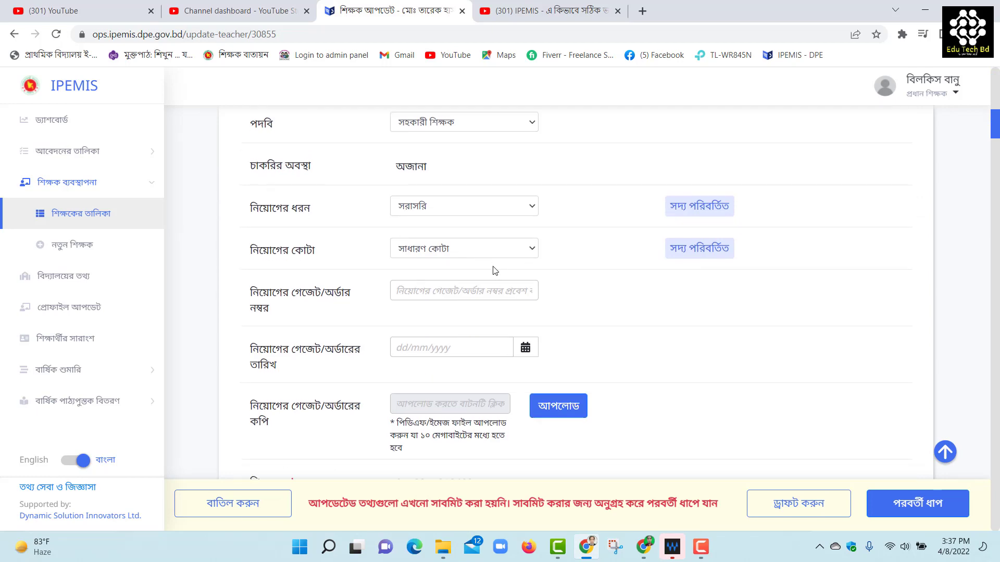
scroll(484, 224, down, 1)
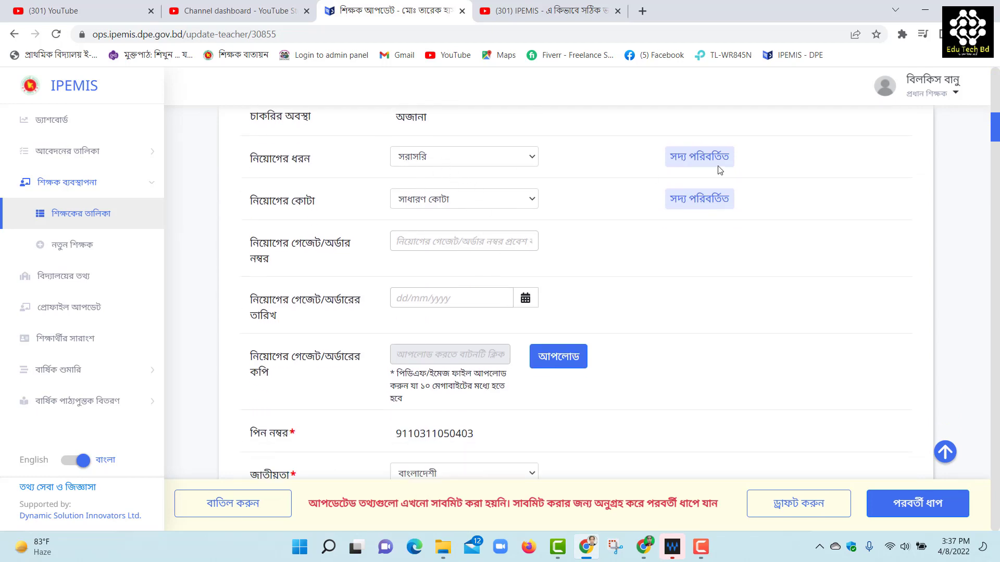
scroll(701, 344, down, 10)
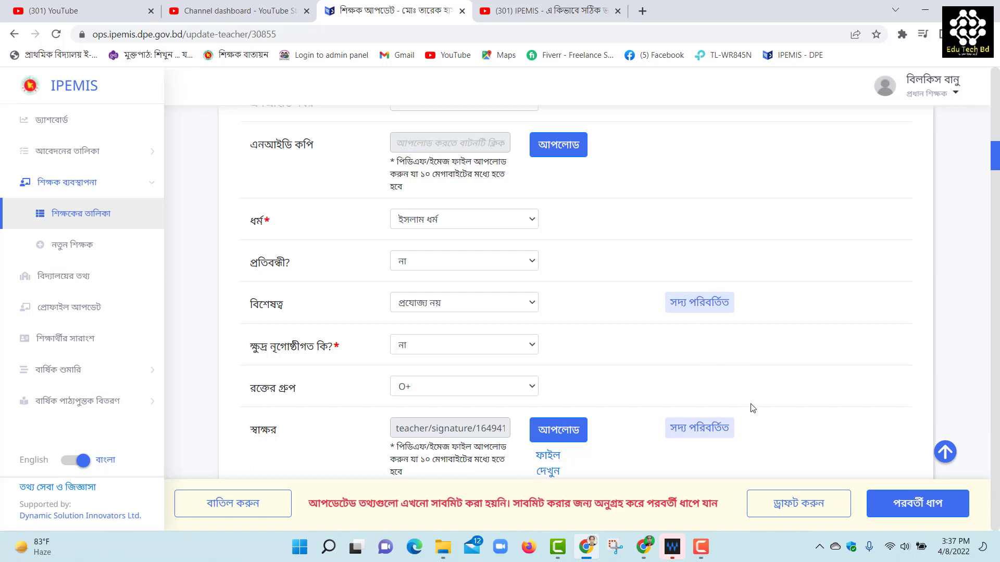
scroll(667, 374, up, 15)
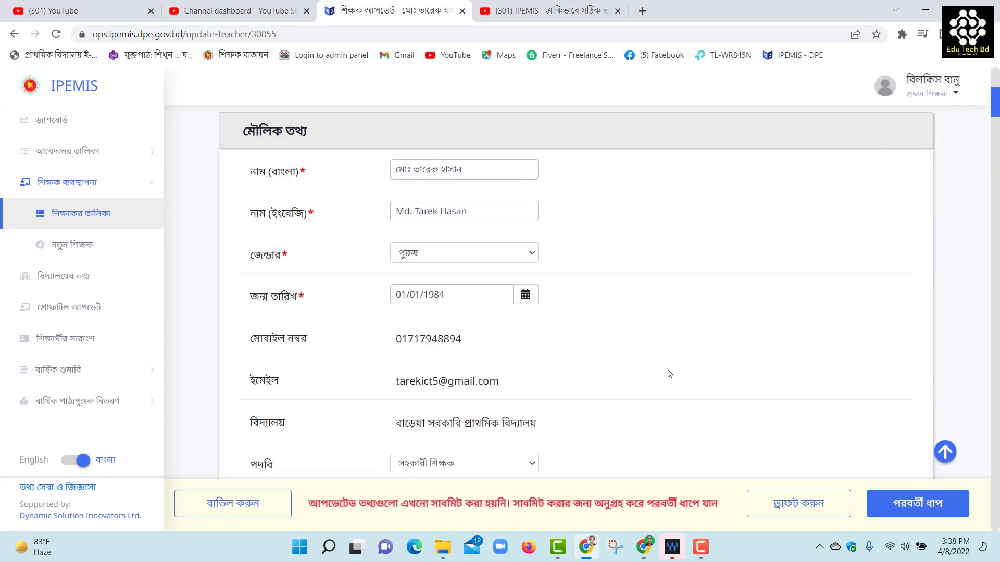
scroll(669, 373, up, 6)
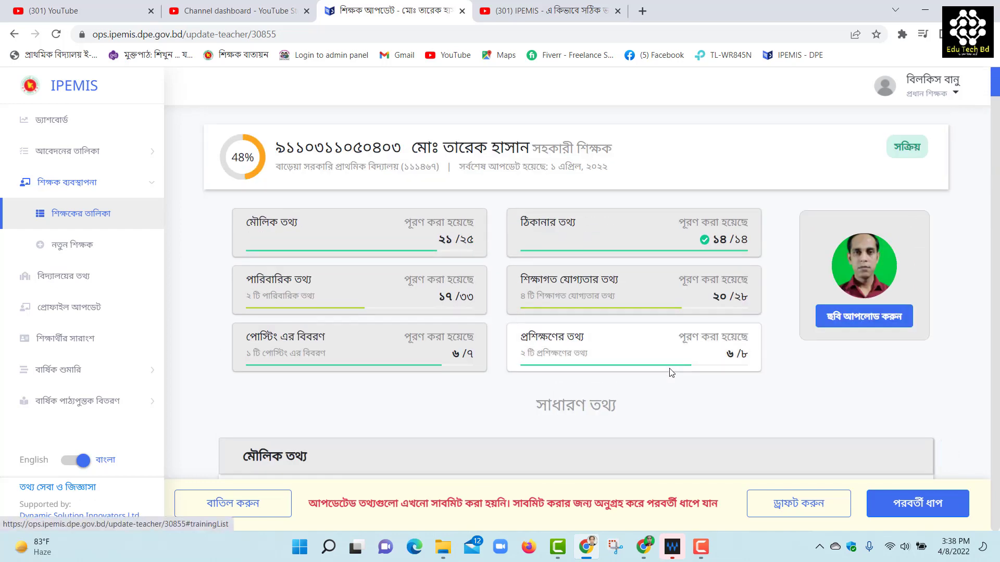